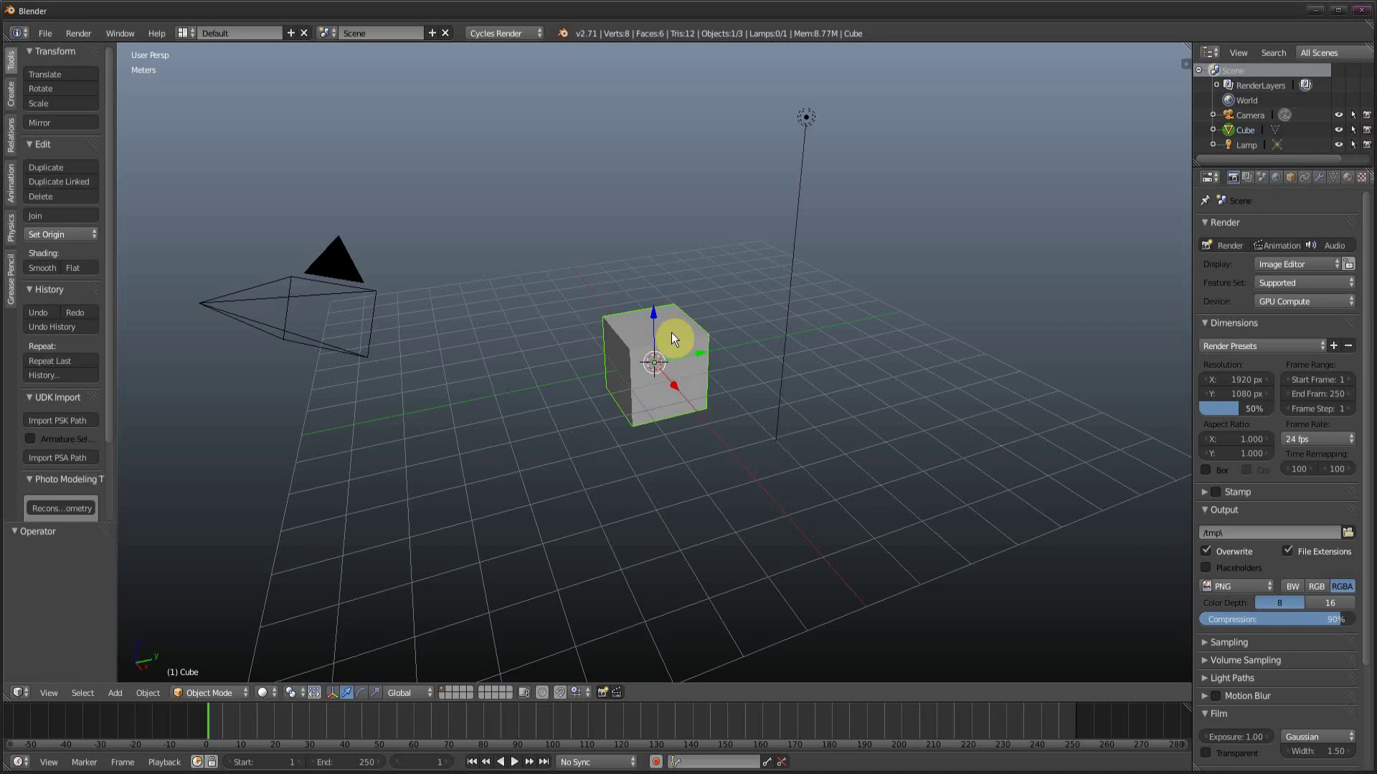
# Step: Enter Edit Mode in face select mode and select the cube's right face
pyautogui.moveTo(642, 359); pyautogui.dragTo(752, 499, button='middle')
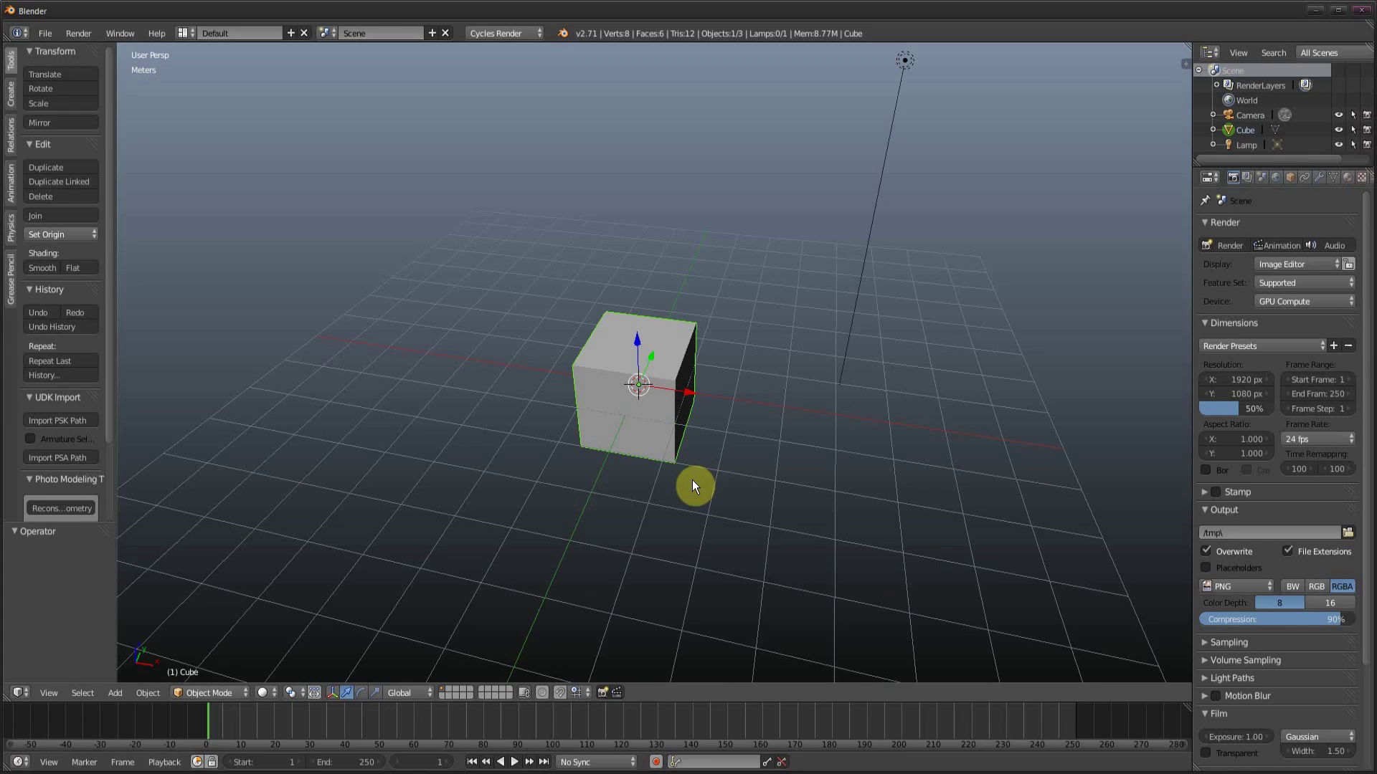
pyautogui.moveTo(701, 476); pyautogui.dragTo(699, 439, button='middle')
pyautogui.scroll(1, 699, 439)
pyautogui.press('Tab')
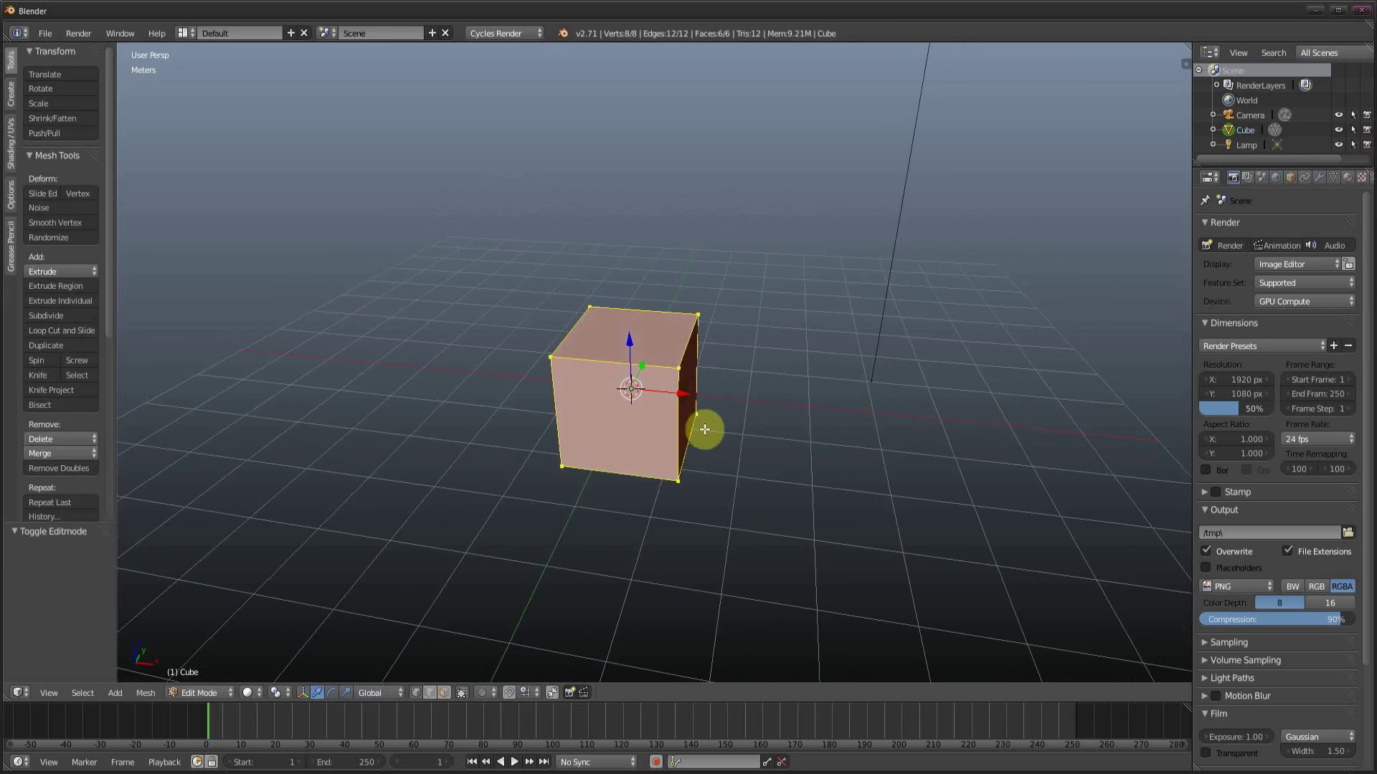
pyautogui.scroll(3, 701, 444)
pyautogui.click(447, 692)
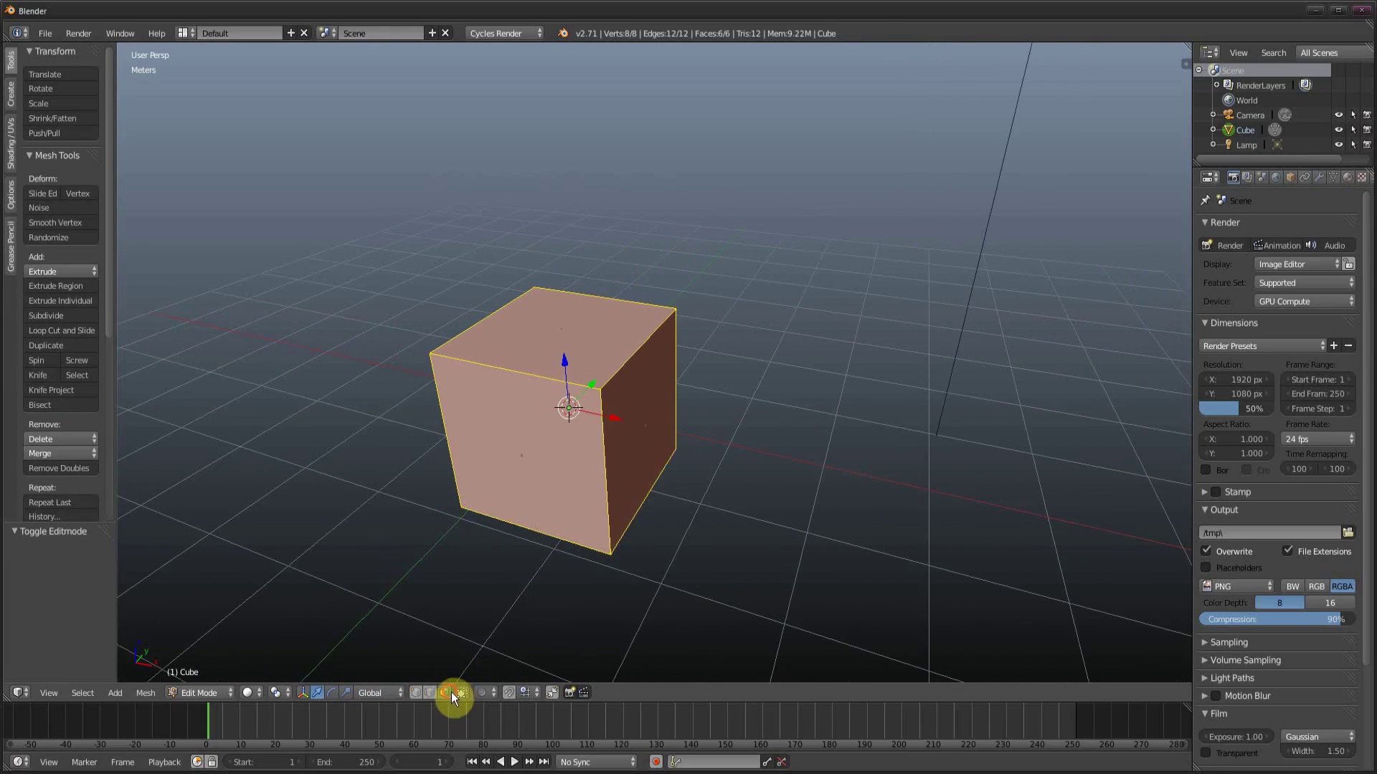
pyautogui.rightClick(629, 436)
# Step: Extrude the right face inward into the cube, then outward into a long bar
pyautogui.press('e')
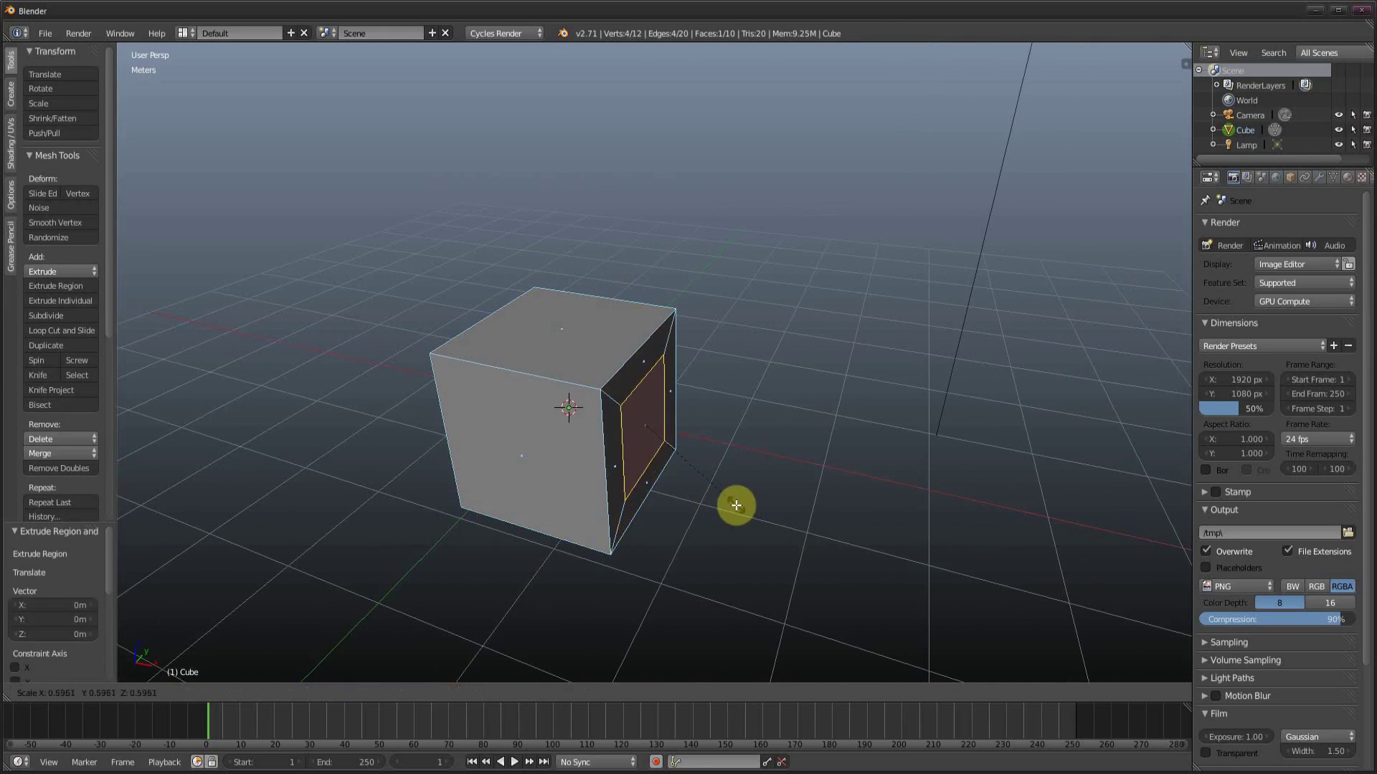
pyautogui.click(715, 502)
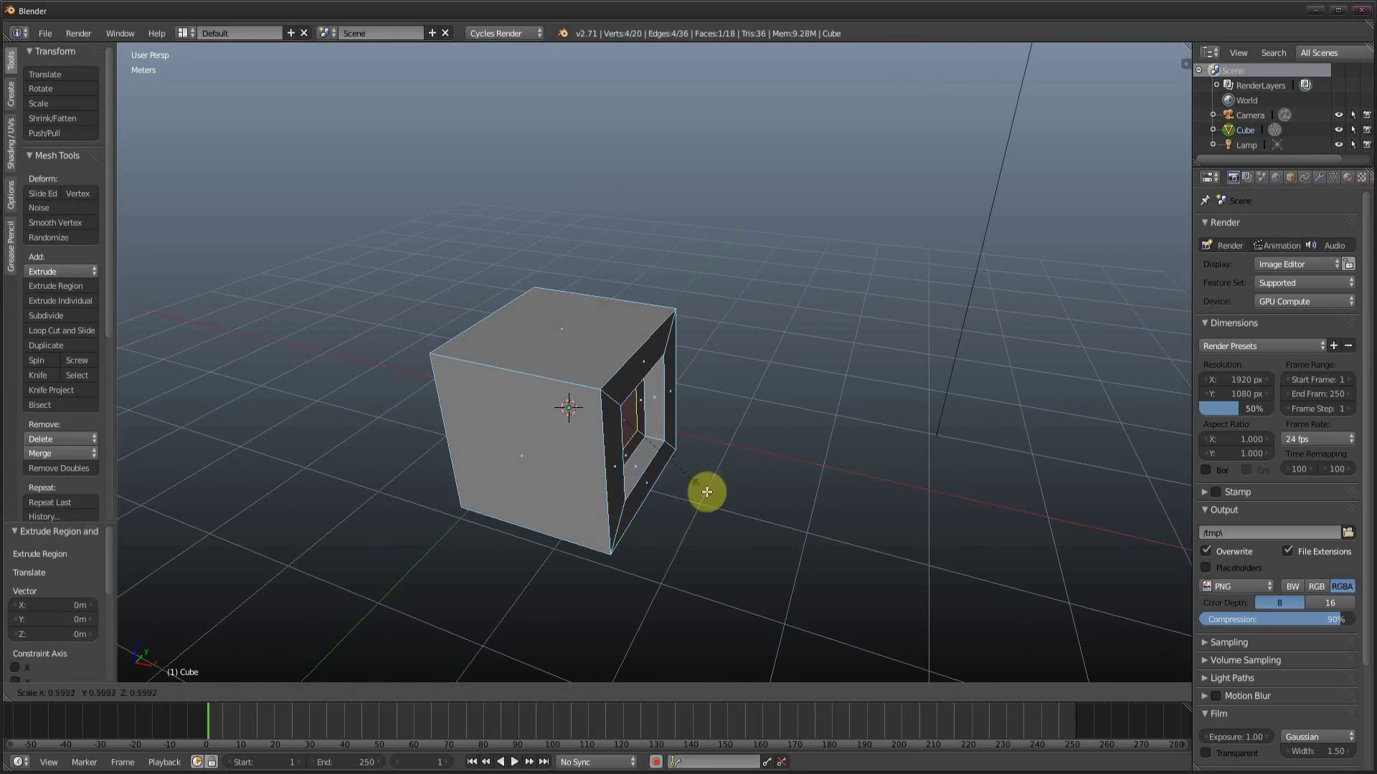
pyautogui.press('e')
pyautogui.click(922, 531)
pyautogui.press('Tab')
# Step: Orbit the view around the cube to inspect the new bar from above and below
pyautogui.scroll(-4, 596, 449)
pyautogui.moveTo(596, 449); pyautogui.dragTo(639, 496, button='middle')
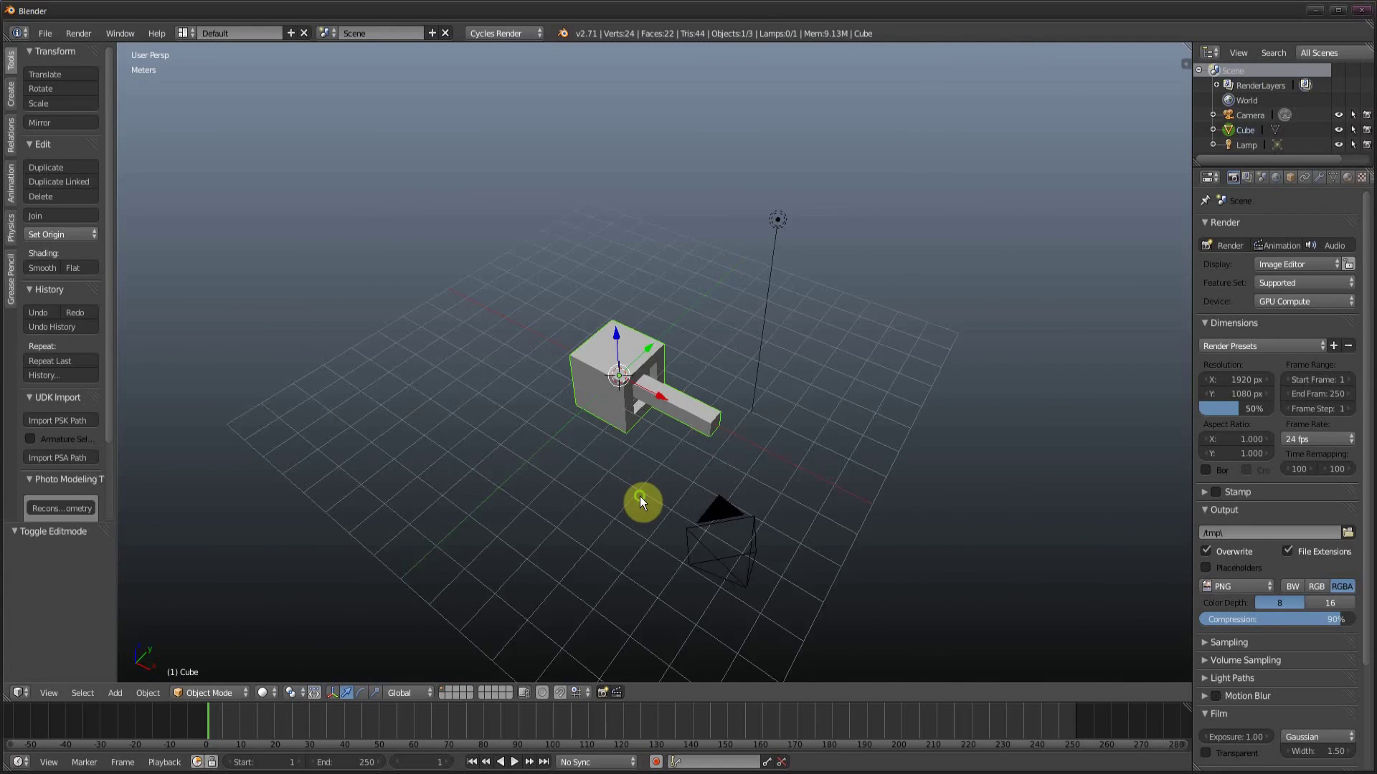
pyautogui.scroll(2, 652, 493)
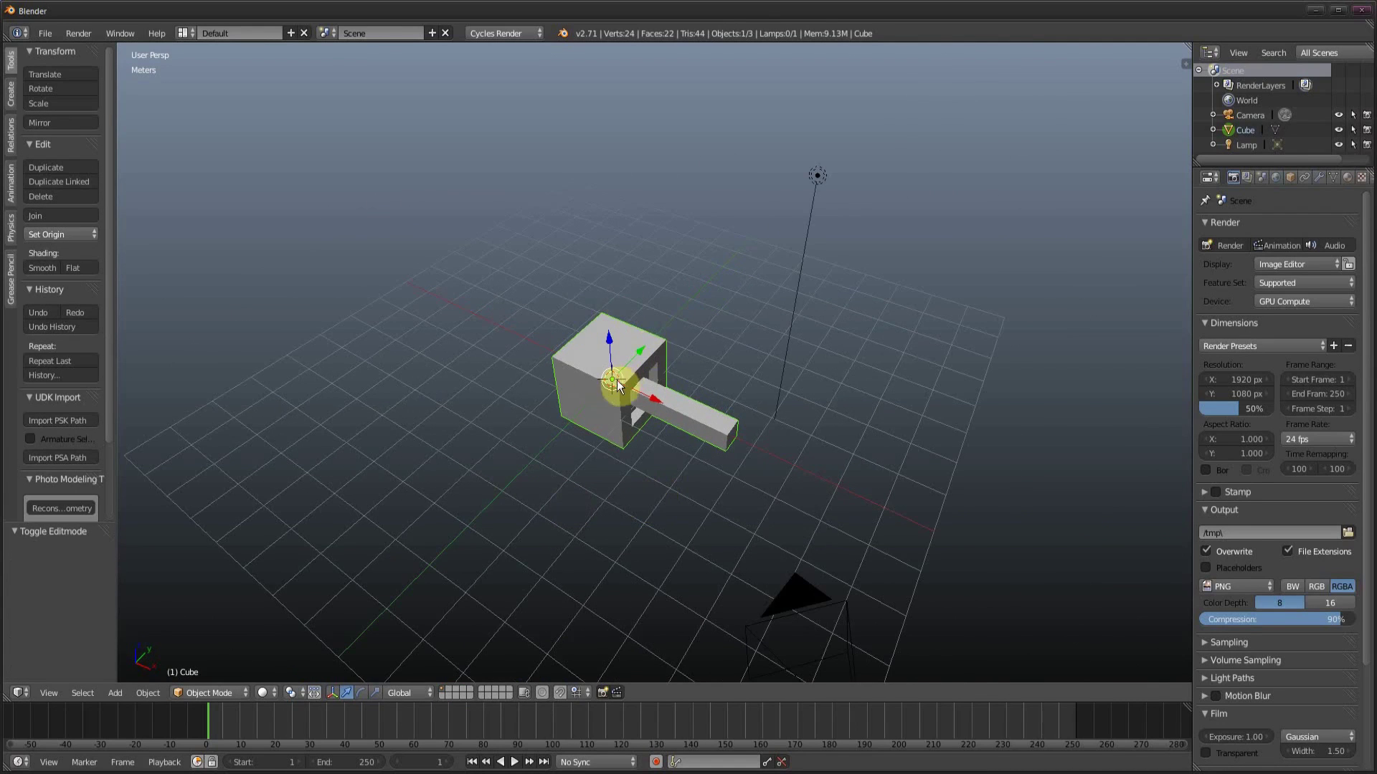
pyautogui.moveTo(617, 380); pyautogui.dragTo(655, 413, button='middle')
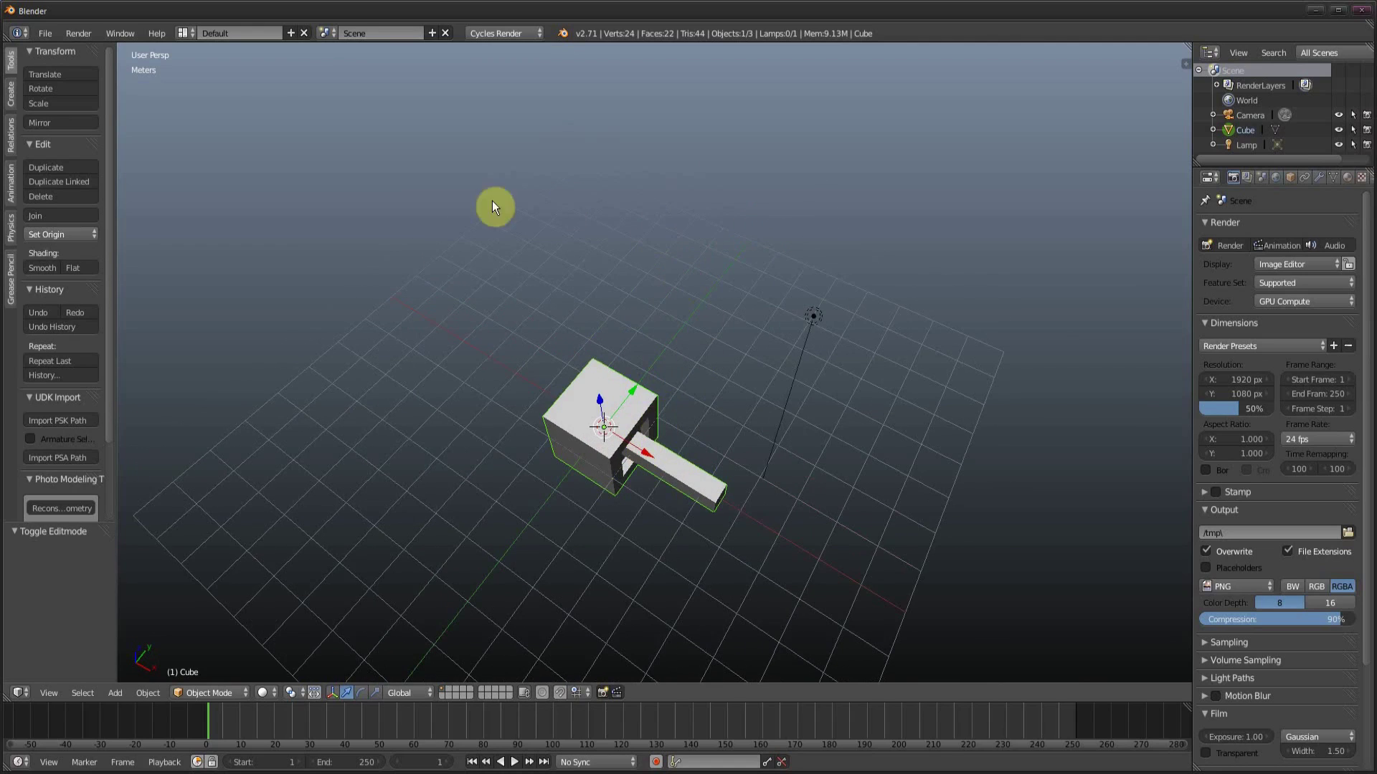
pyautogui.moveTo(554, 532); pyautogui.dragTo(655, 452, button='middle')
pyautogui.scroll(4, 646, 492)
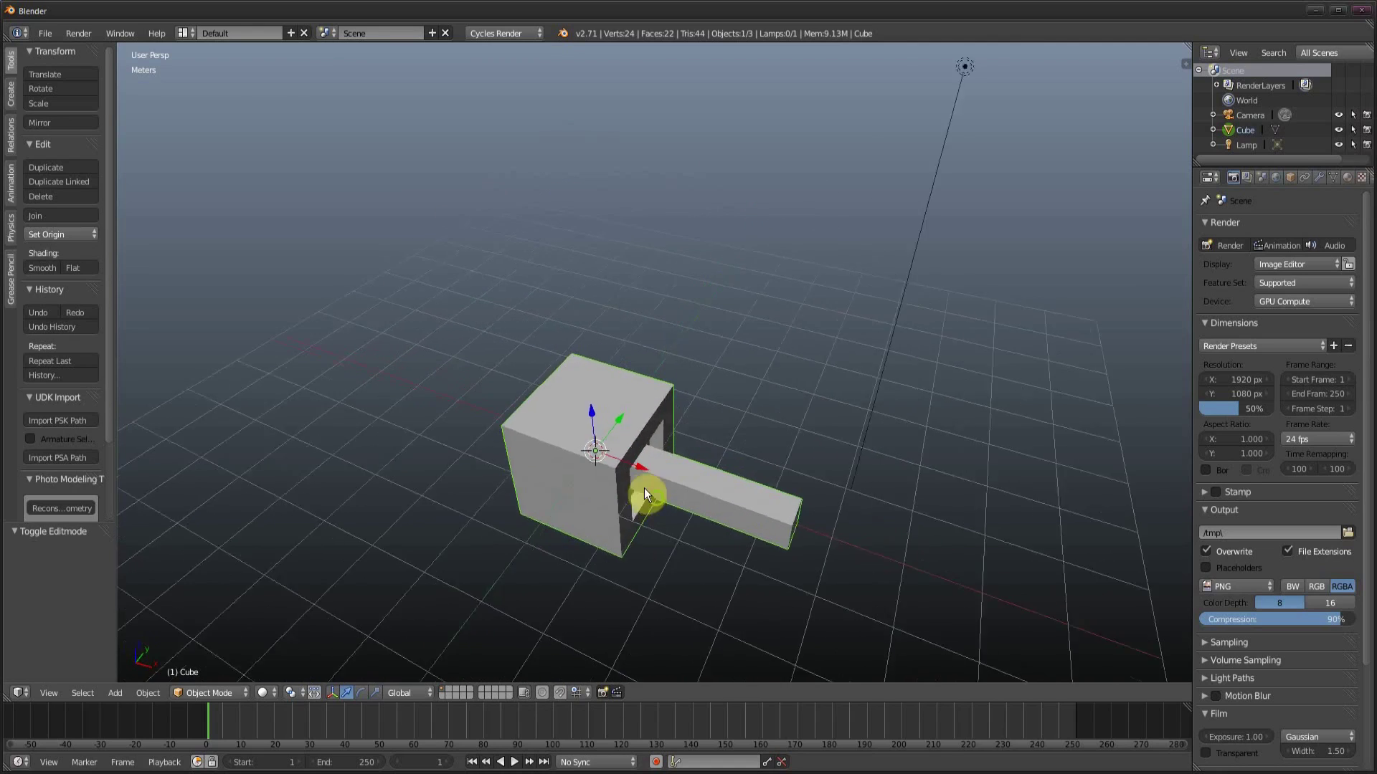
pyautogui.moveTo(678, 533); pyautogui.dragTo(691, 530, button='middle')
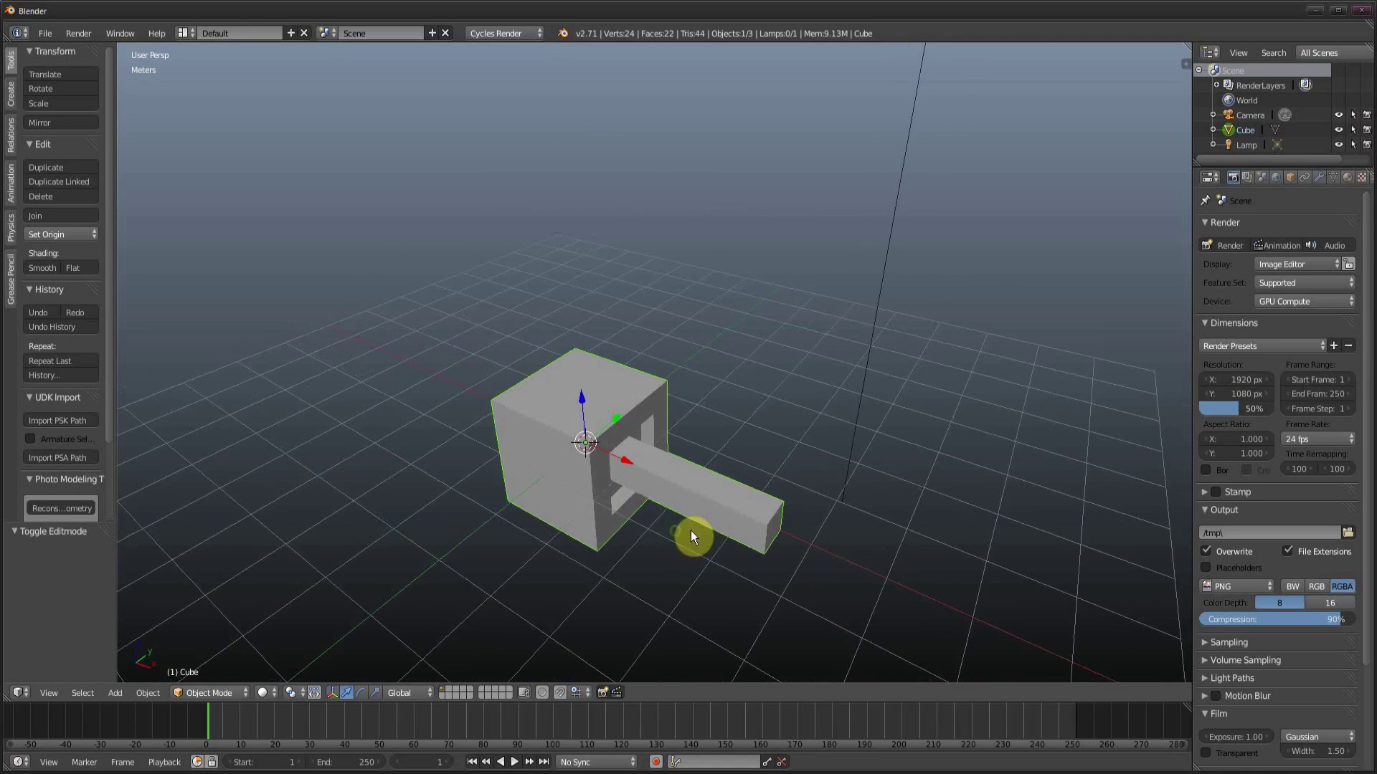
# Step: Add an Array modifier with relative offset X 0, Y 1.7 and count 8
pyautogui.click(1318, 177)
pyautogui.click(1266, 226)
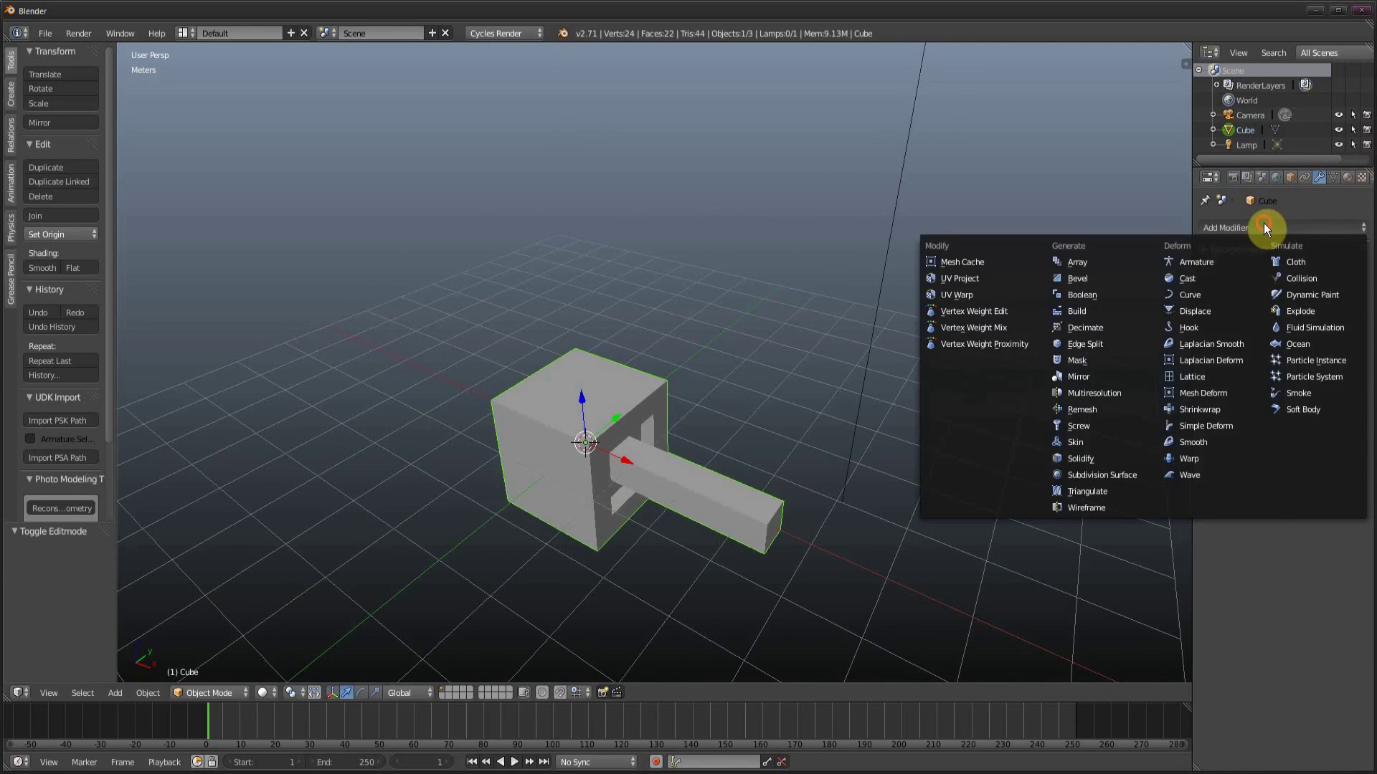
pyautogui.click(1118, 264)
pyautogui.scroll(-4, 999, 401)
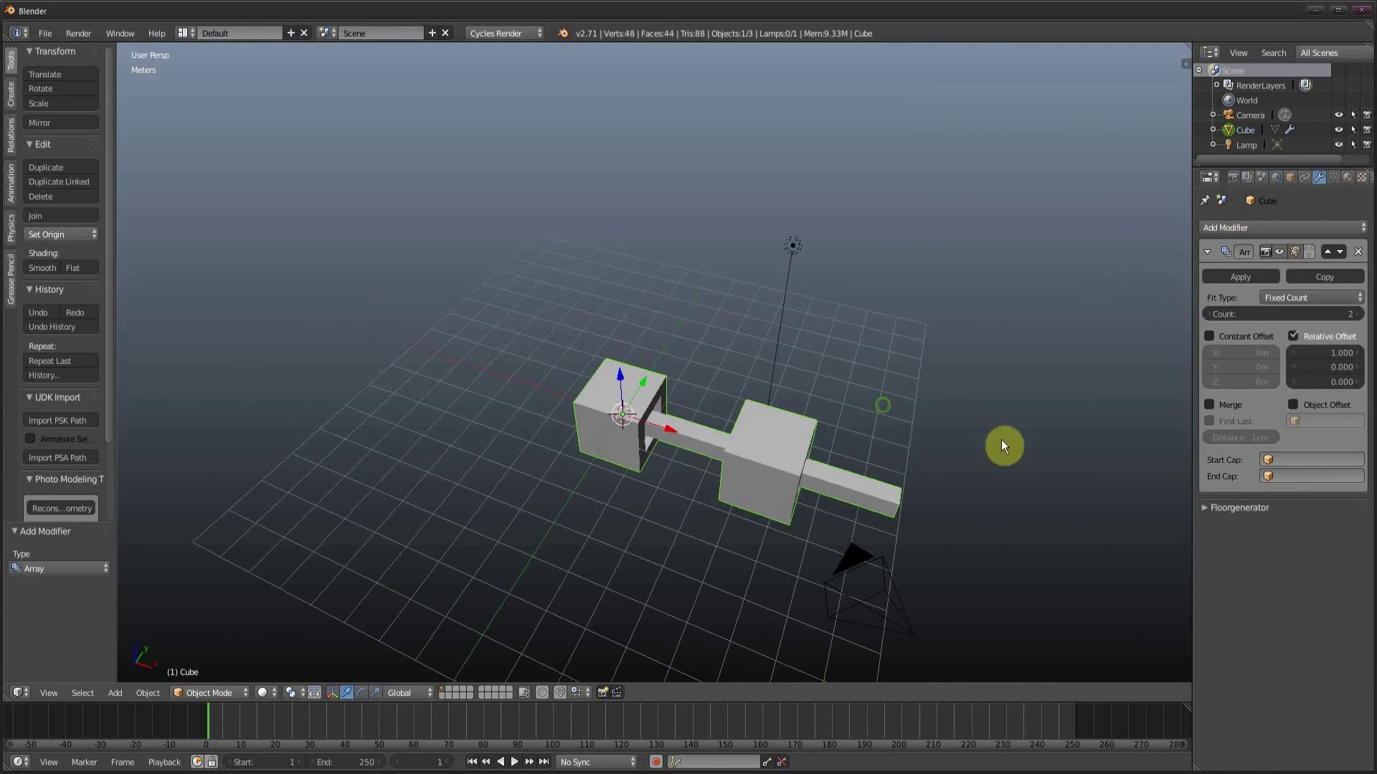
pyautogui.click(1332, 352)
pyautogui.write('0')
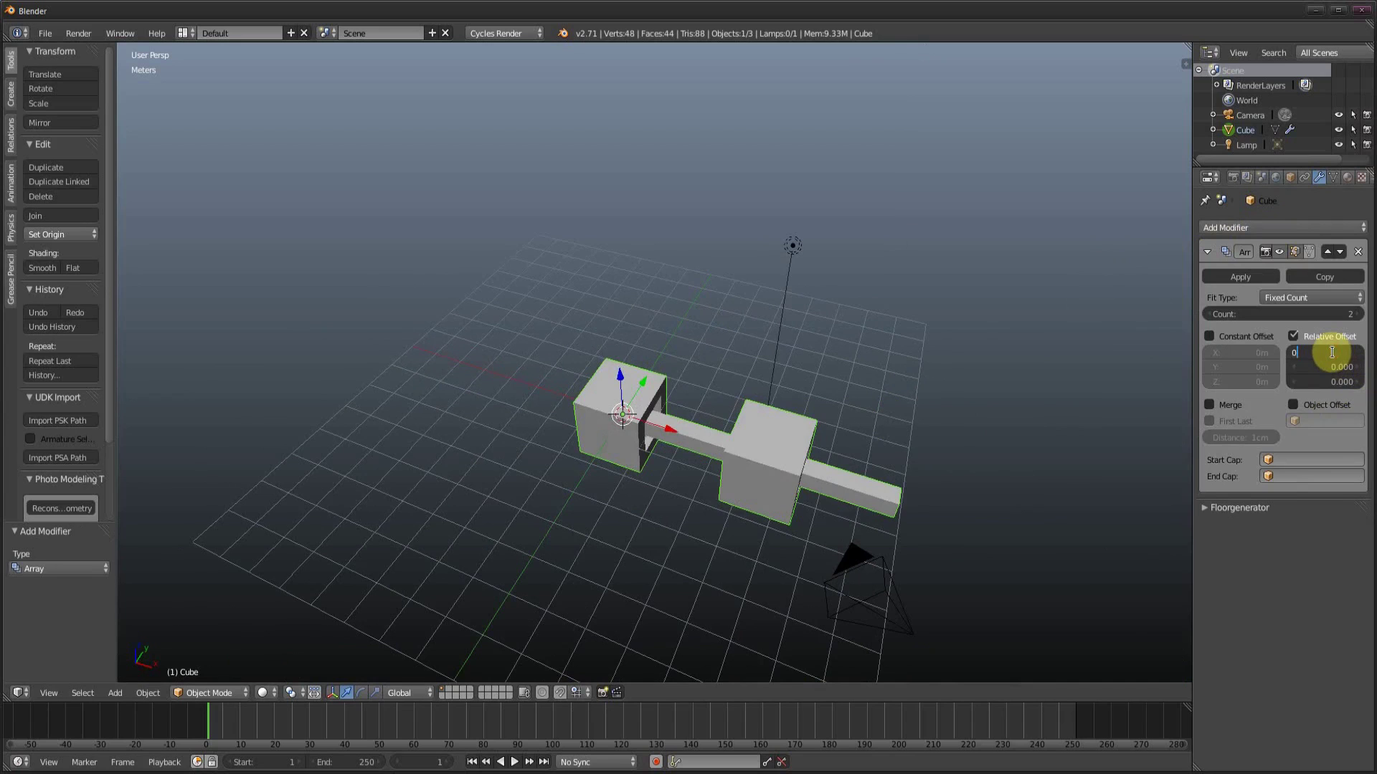
pyautogui.press('Return')
pyautogui.moveTo(1337, 367); pyautogui.dragTo(1337, 371)
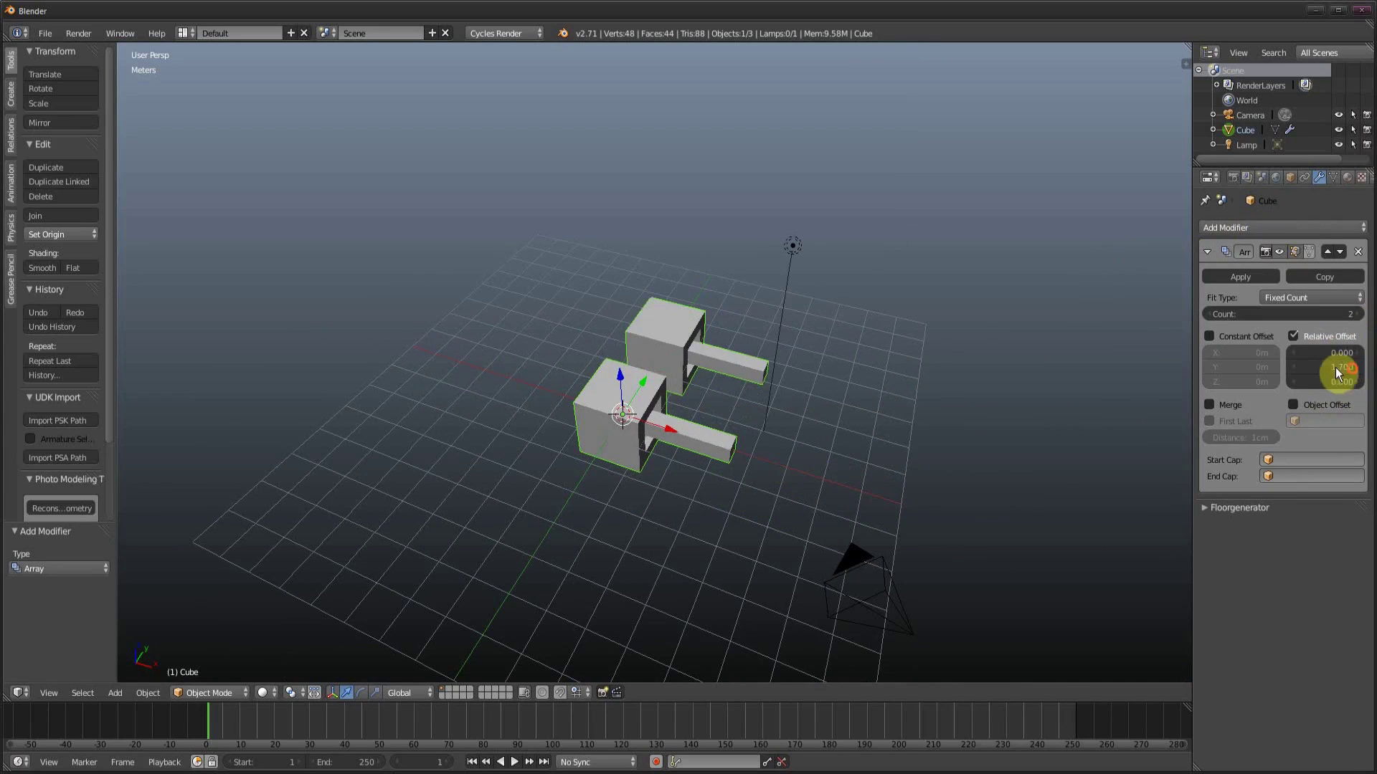
pyautogui.moveTo(1320, 320)
pyautogui.mouseDown()
pyautogui.moveTo(1352, 321)
pyautogui.moveTo(1312, 320)
pyautogui.moveTo(1338, 320)
pyautogui.mouseUp()
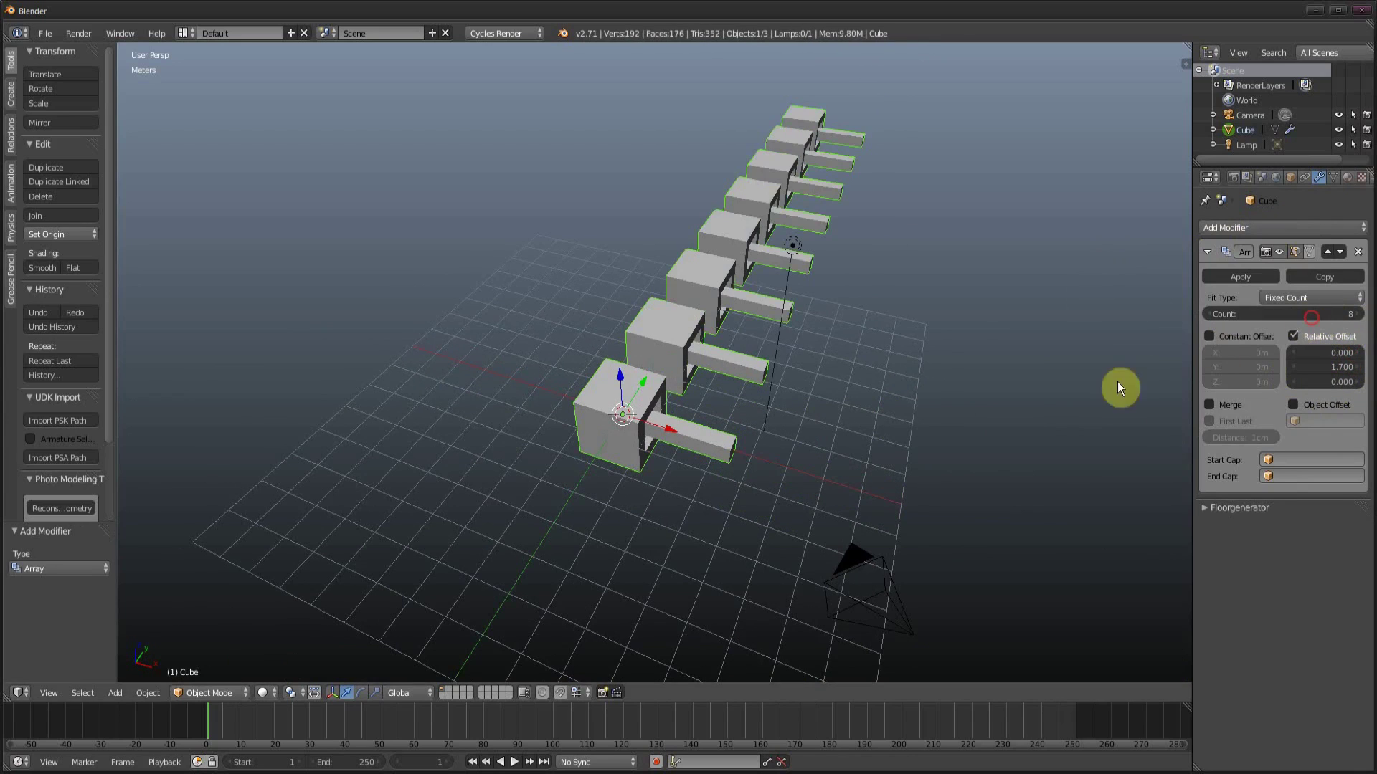
pyautogui.scroll(8, 748, 403)
# Step: Cap the bar with an extruded, enlarged end face and set the array's Z offset to 0.4
pyautogui.press('Tab')
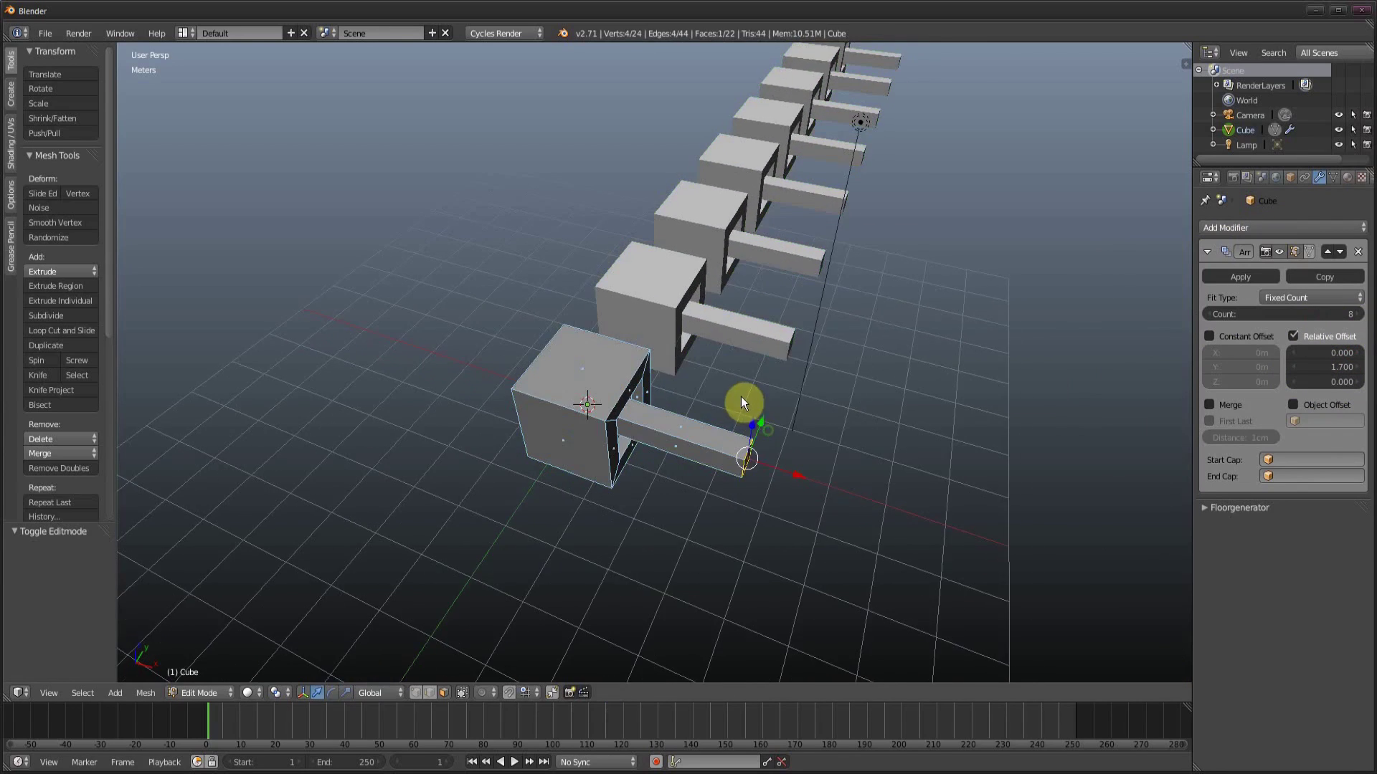
pyautogui.moveTo(798, 500); pyautogui.dragTo(623, 400, button='middle')
pyautogui.press('e')
pyautogui.rightClick(631, 403)
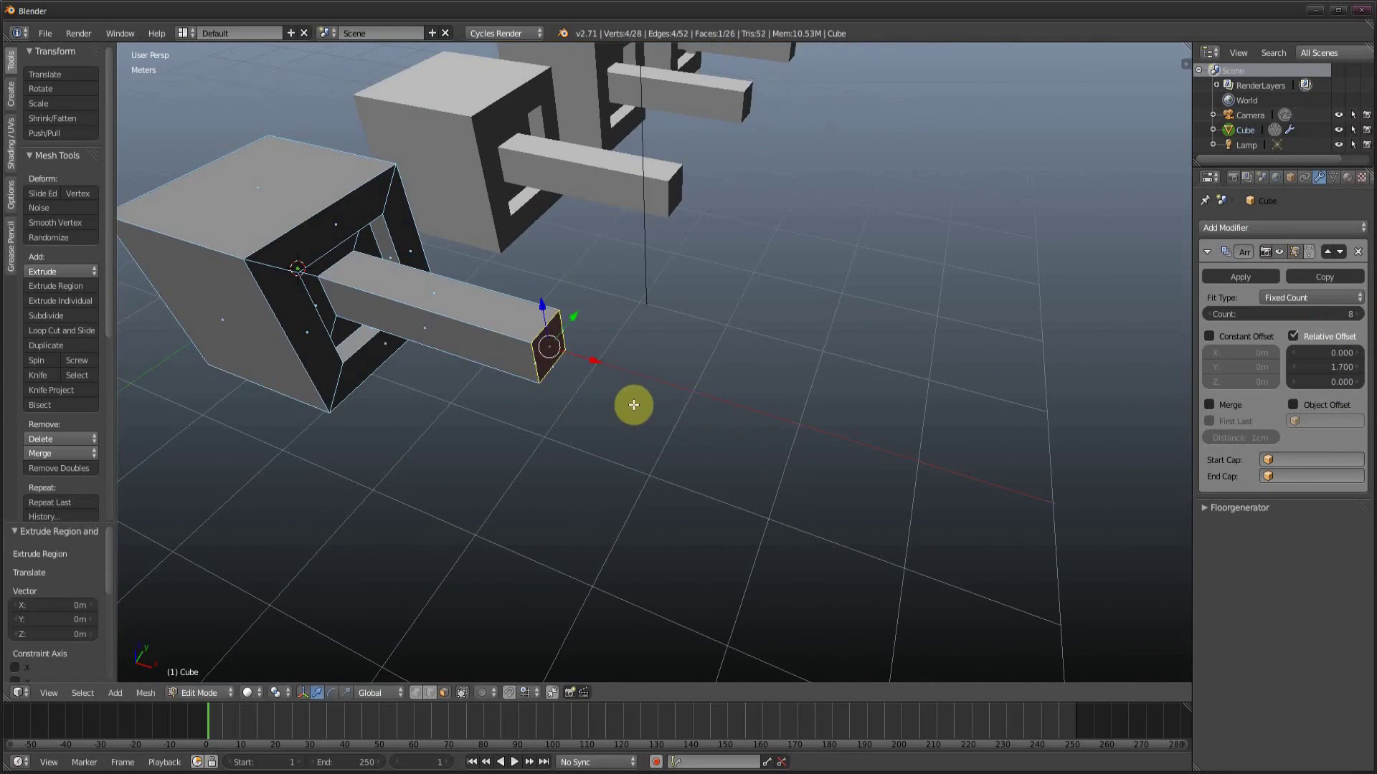
pyautogui.press('s')
pyautogui.click(846, 449)
pyautogui.press('Tab')
pyautogui.scroll(-5, 901, 452)
pyautogui.moveTo(900, 452); pyautogui.dragTo(751, 452, button='middle')
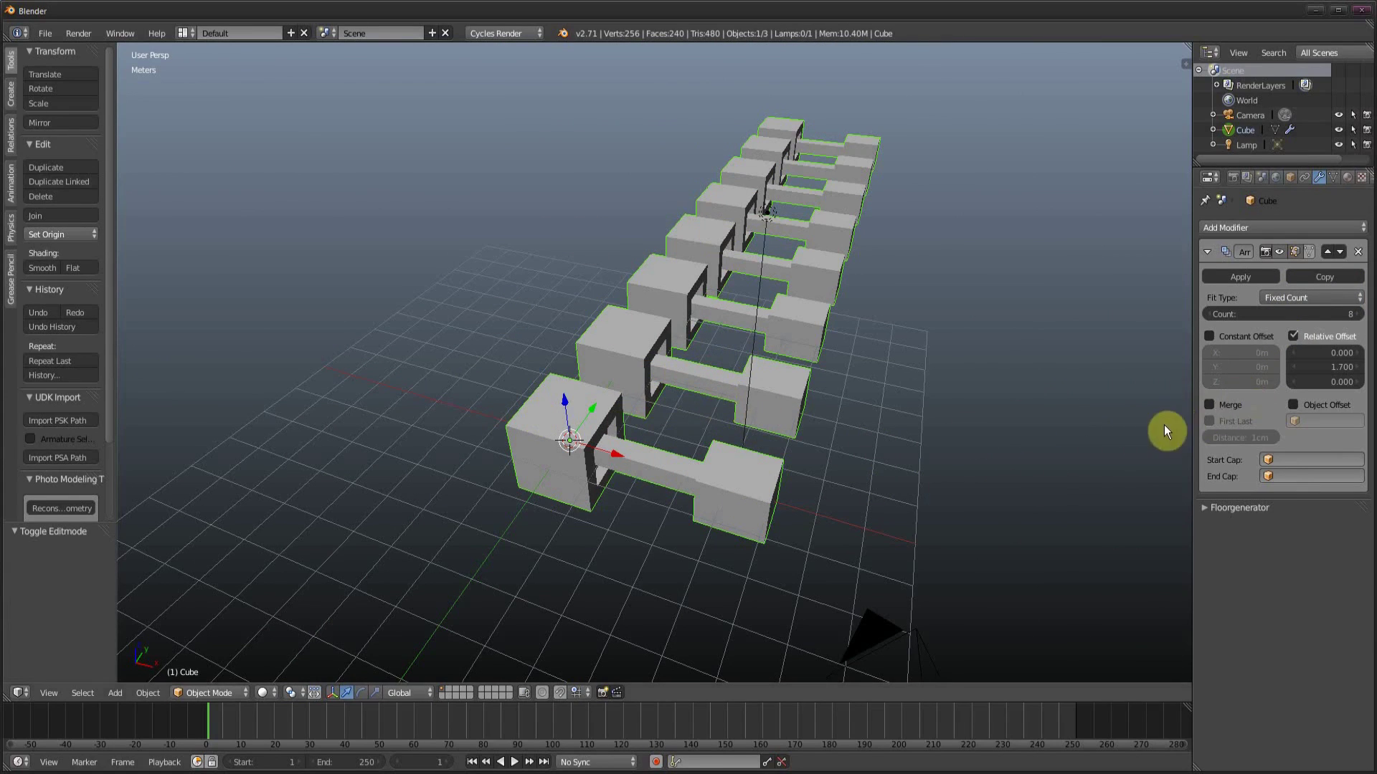
pyautogui.moveTo(1332, 382)
pyautogui.mouseDown()
pyautogui.moveTo(1363, 382)
pyautogui.moveTo(1332, 382)
pyautogui.moveTo(1344, 382)
pyautogui.mouseUp()
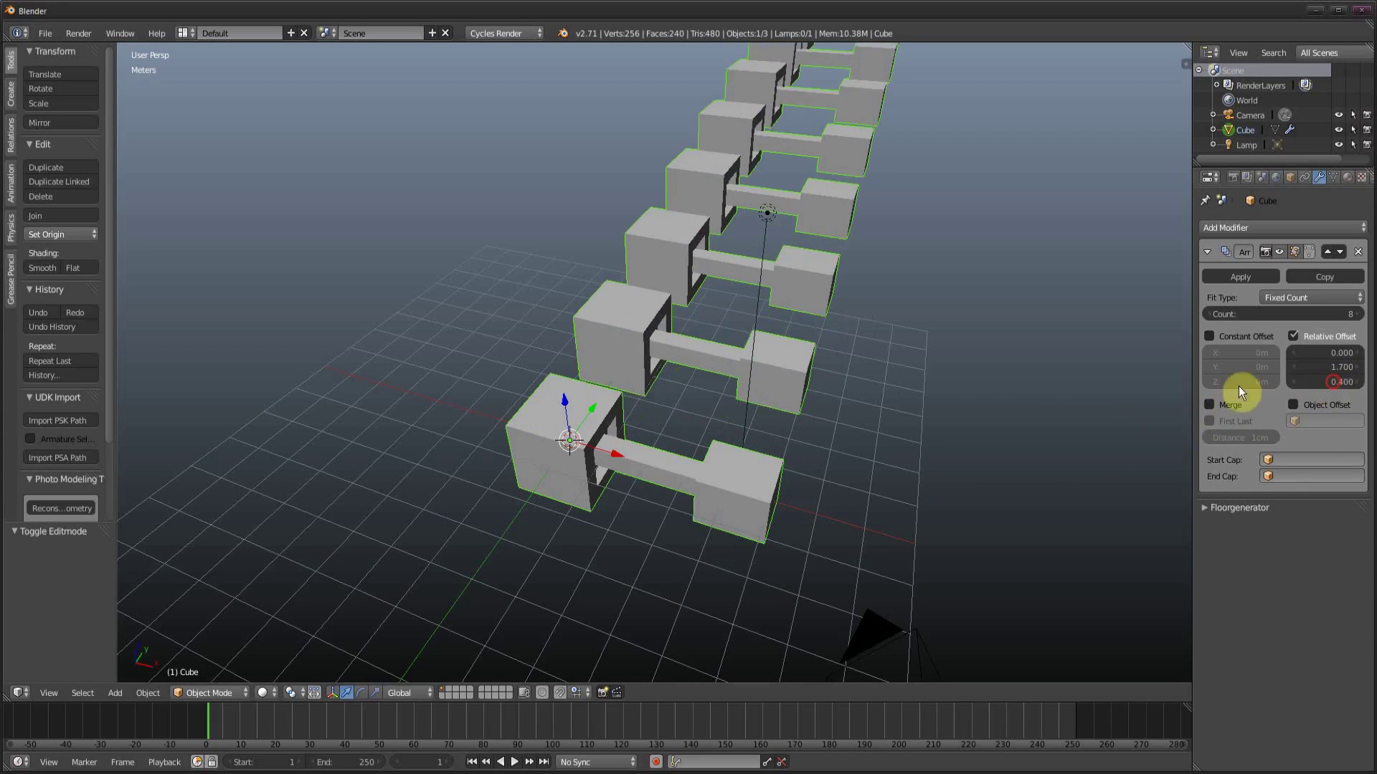
pyautogui.moveTo(1004, 419); pyautogui.dragTo(679, 393, button='middle')
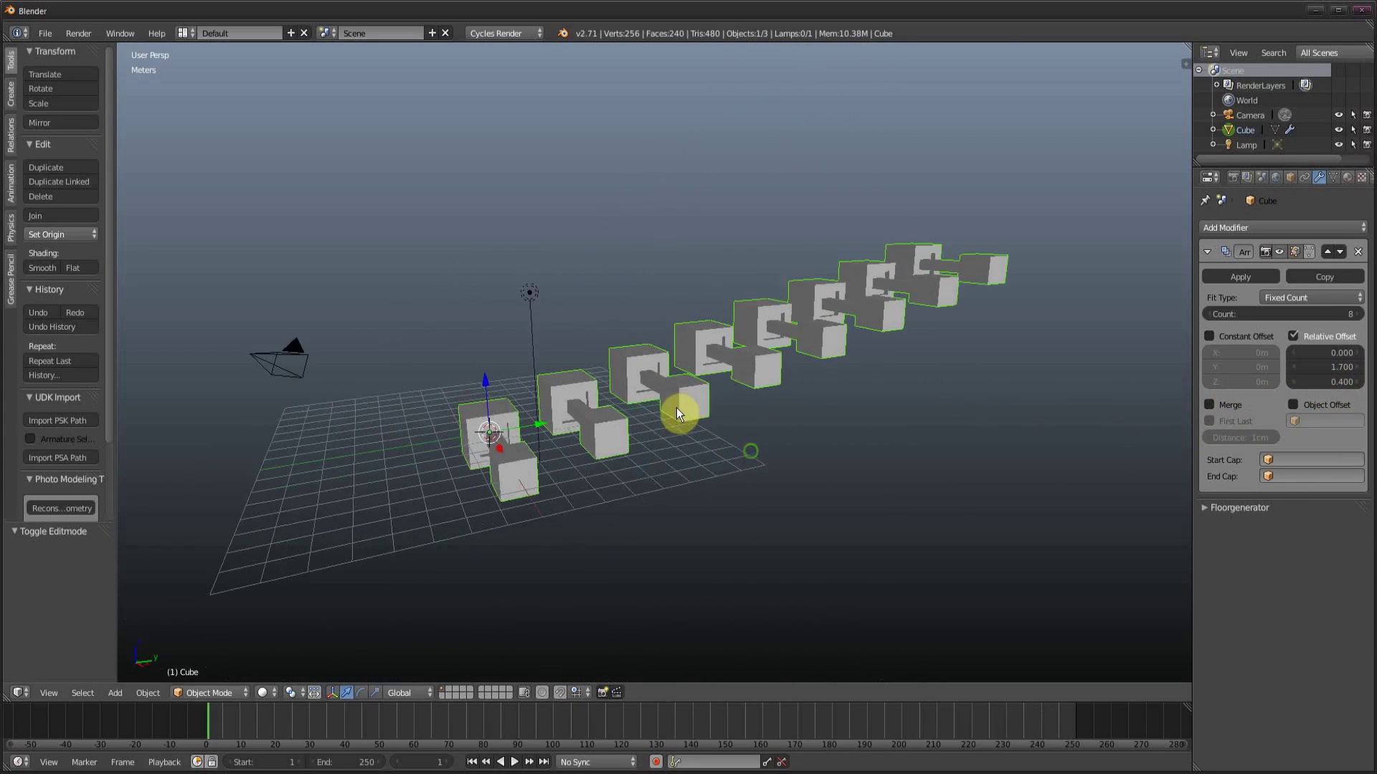
# Step: Remove the Array modifier, try a duplicate with an extruded end, then delete it
pyautogui.click(1358, 251)
pyautogui.moveTo(896, 373); pyautogui.dragTo(588, 478, button='middle')
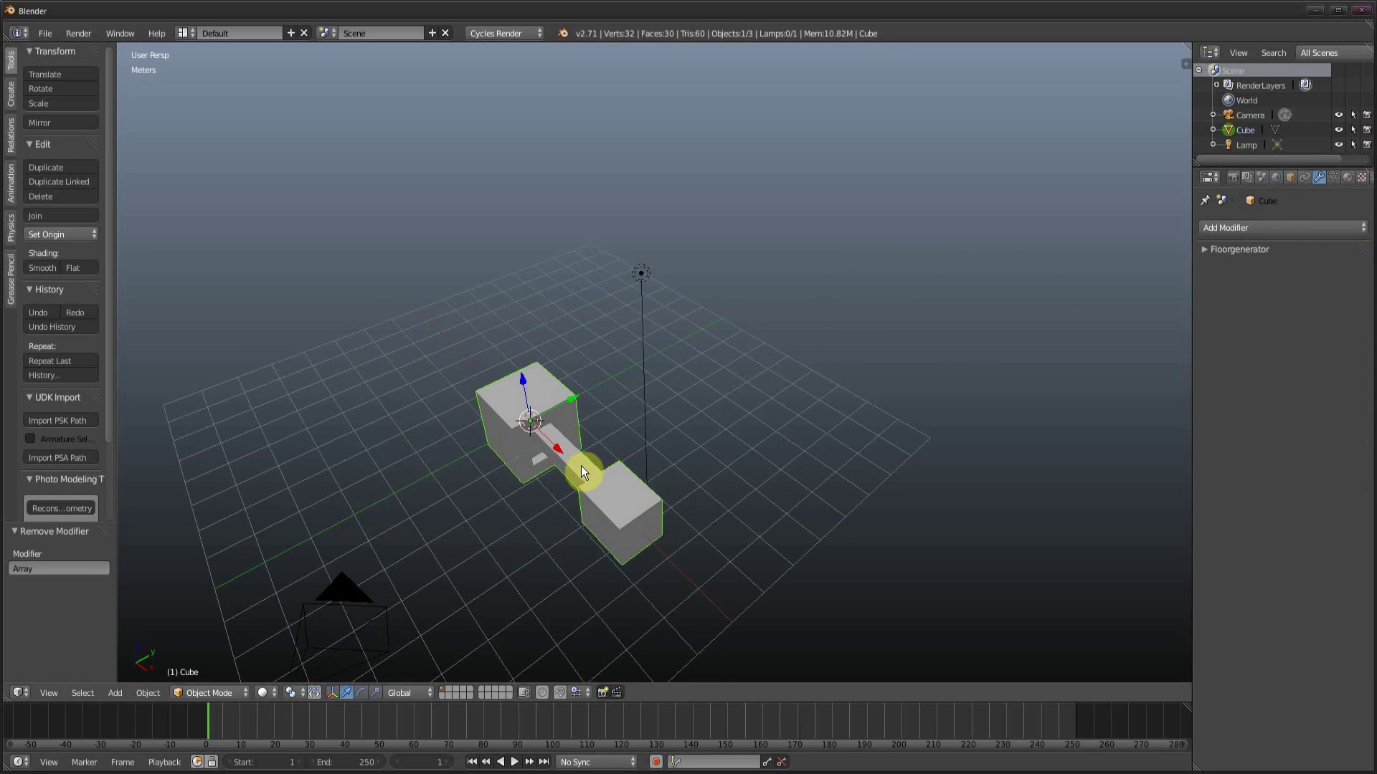
pyautogui.hotkey('shift', 'd')
pyautogui.click(721, 350)
pyautogui.moveTo(694, 427); pyautogui.dragTo(655, 407, button='middle')
pyautogui.press('Tab')
pyautogui.press('e')
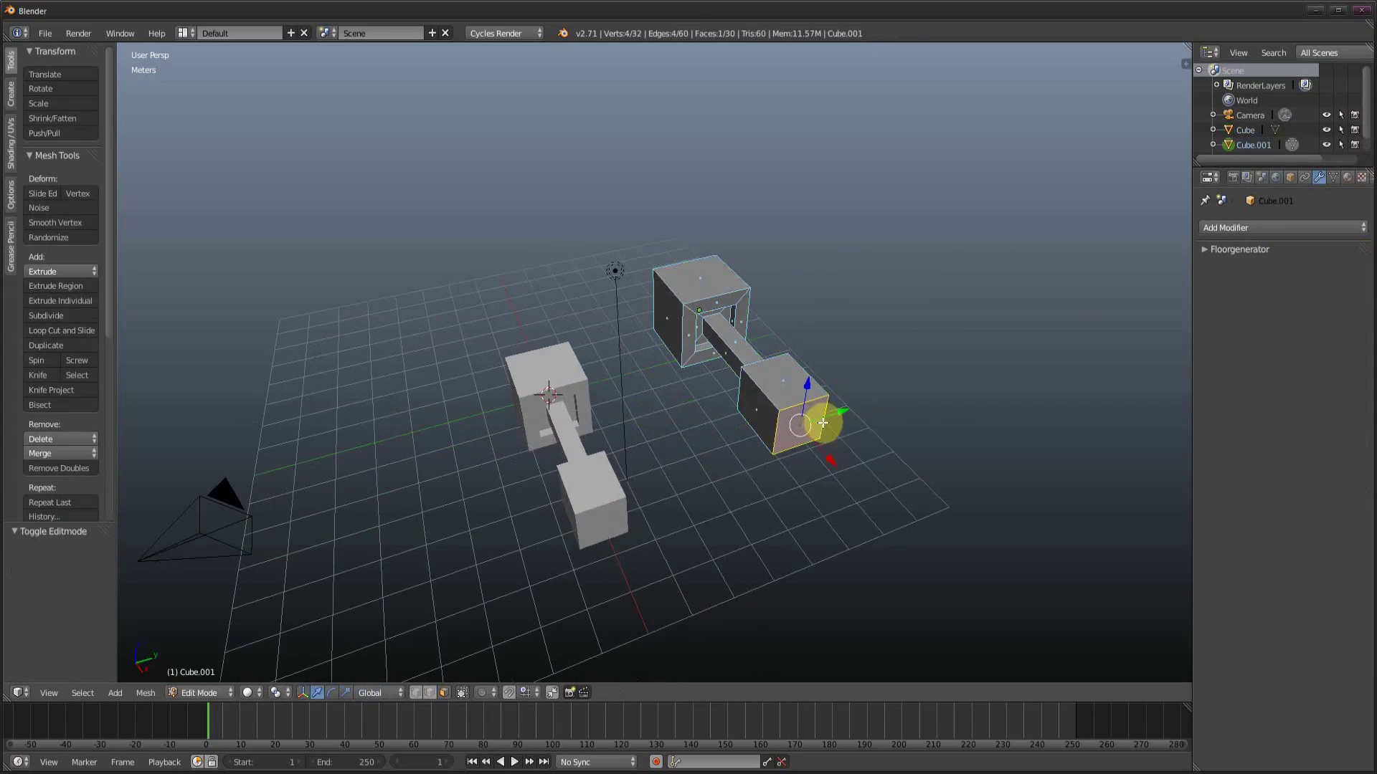
pyautogui.click(867, 539)
pyautogui.press('Tab')
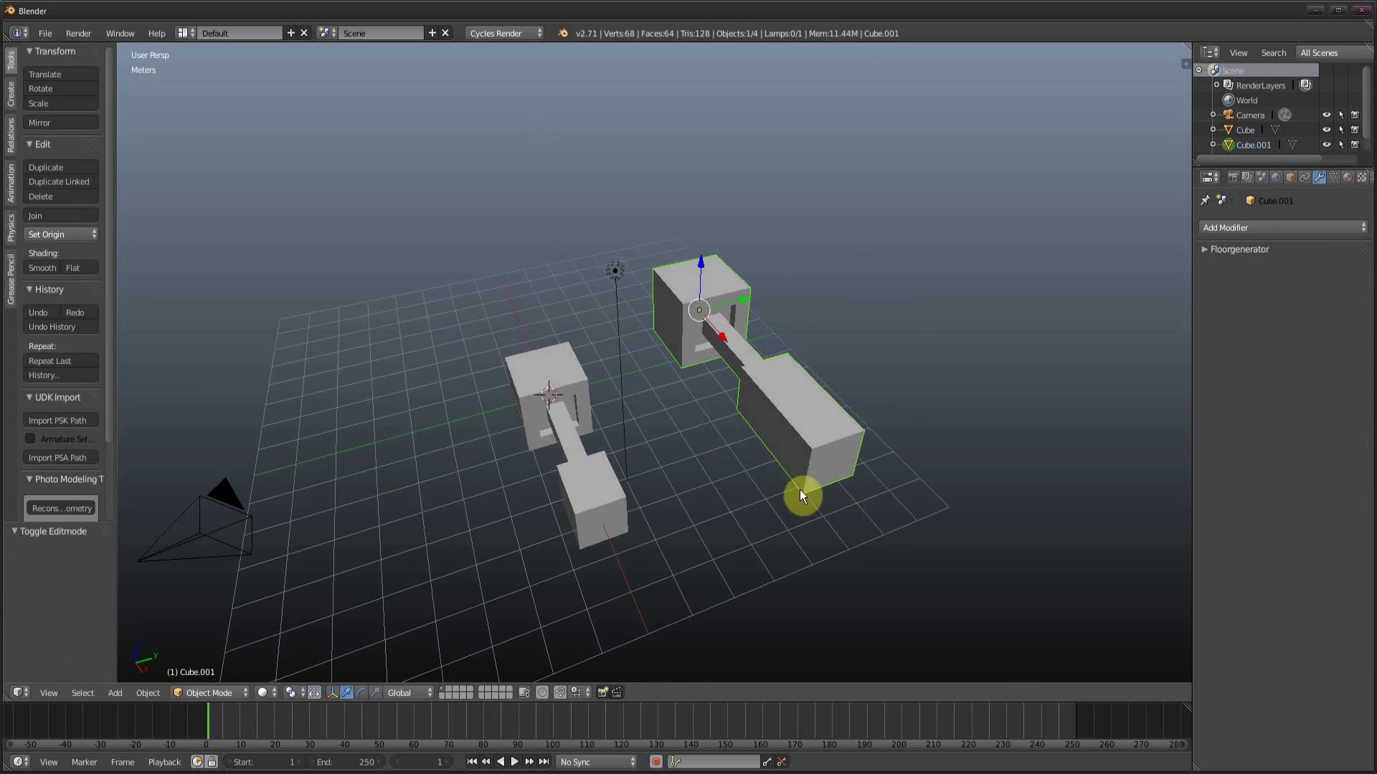
pyautogui.press('x')
pyautogui.click(753, 464)
# Step: Make a linked duplicate of the dumbbell, place it beside the original, and reselect the original
pyautogui.rightClick(545, 402)
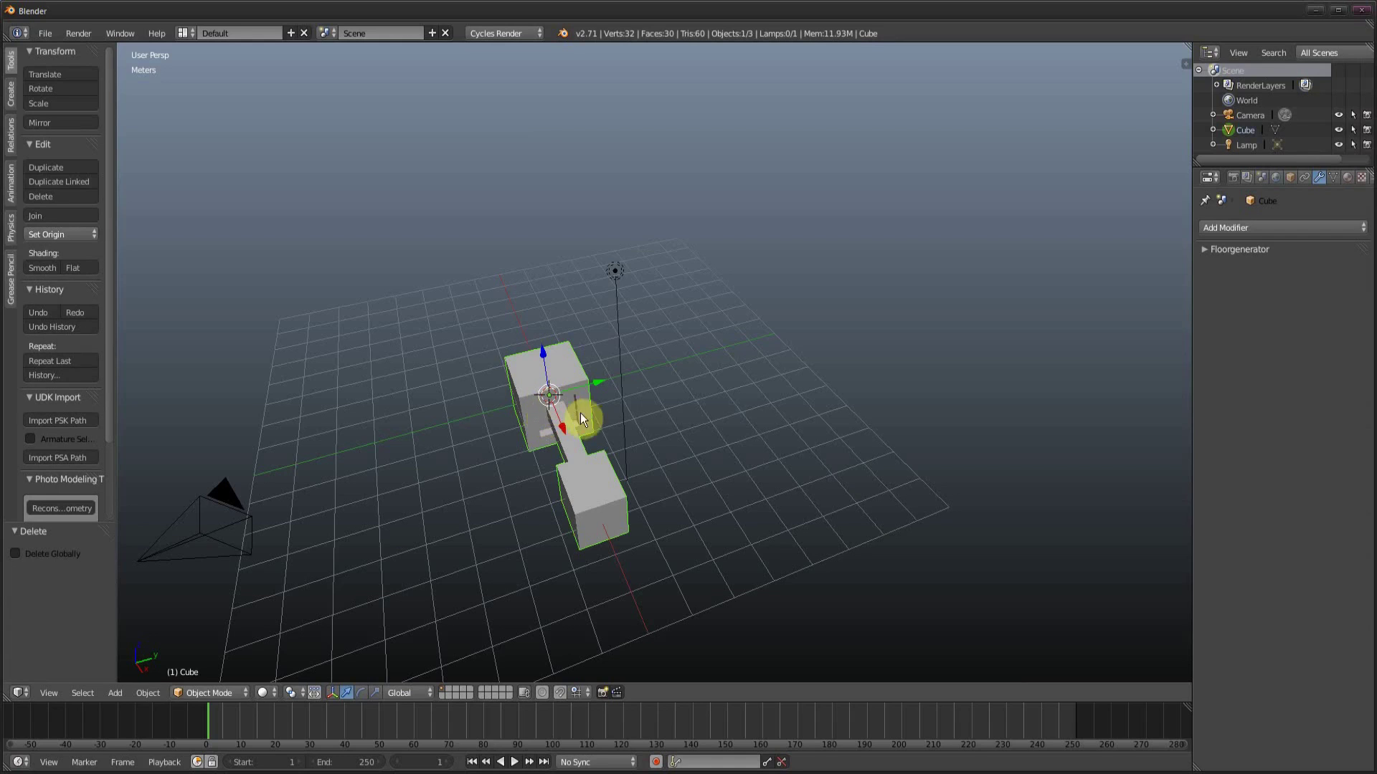
pyautogui.hotkey('shift', 'd')
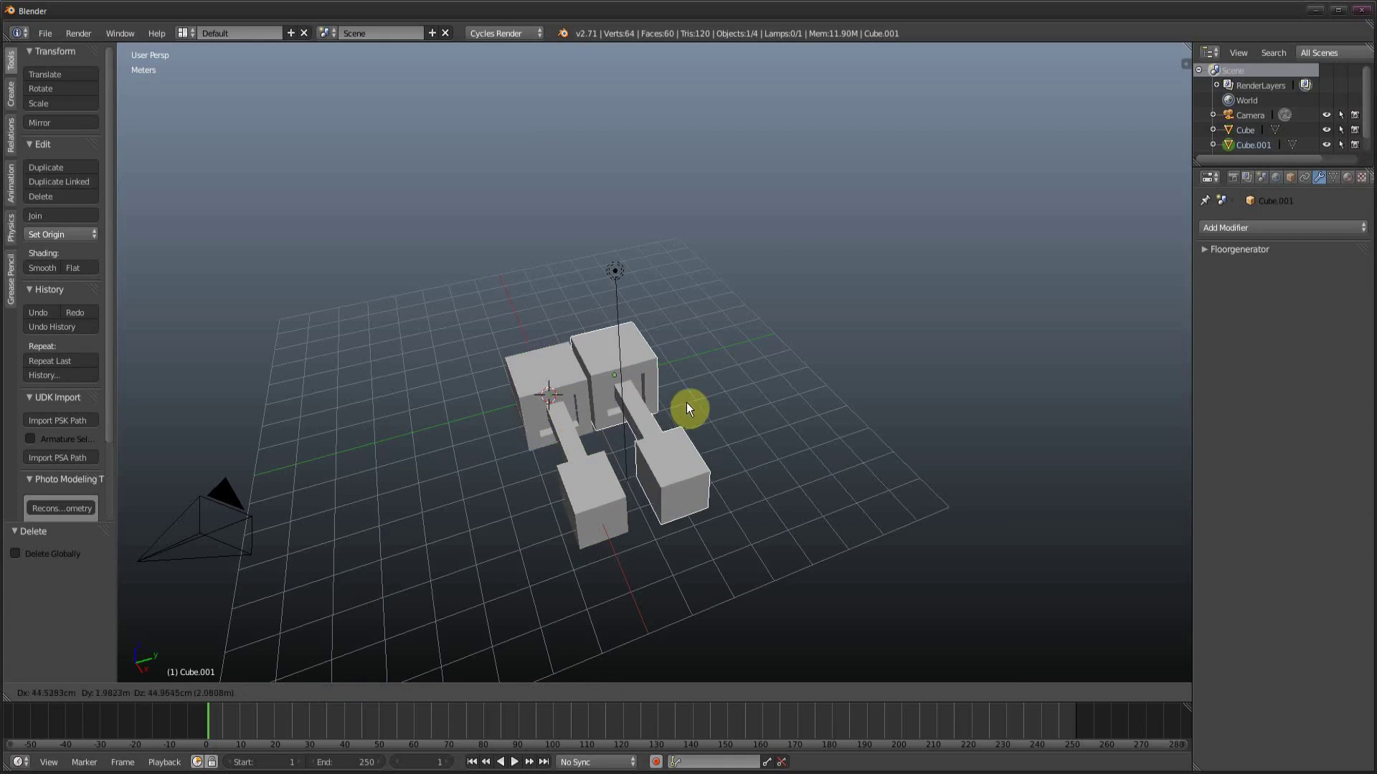
pyautogui.click(762, 407)
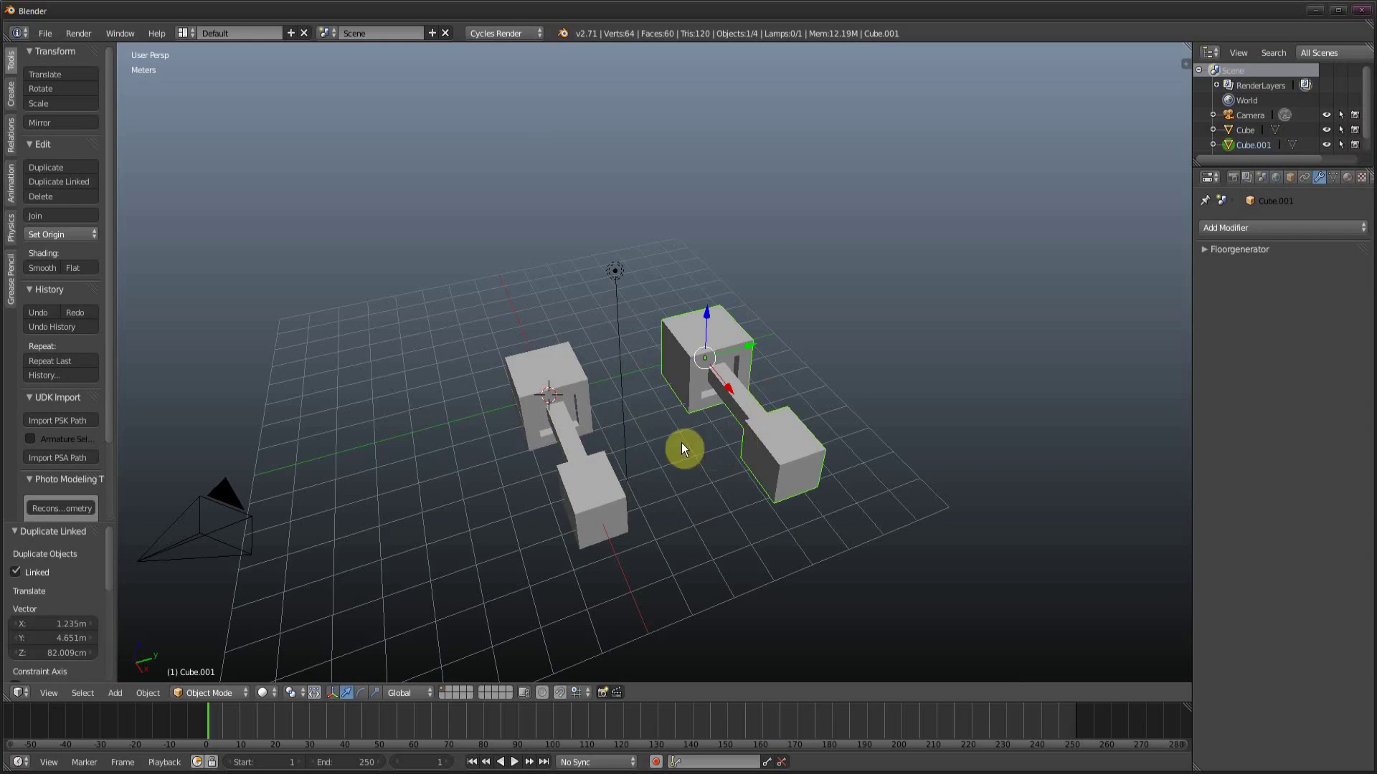
pyautogui.rightClick(591, 509)
pyautogui.moveTo(600, 522); pyautogui.dragTo(670, 498, button='middle')
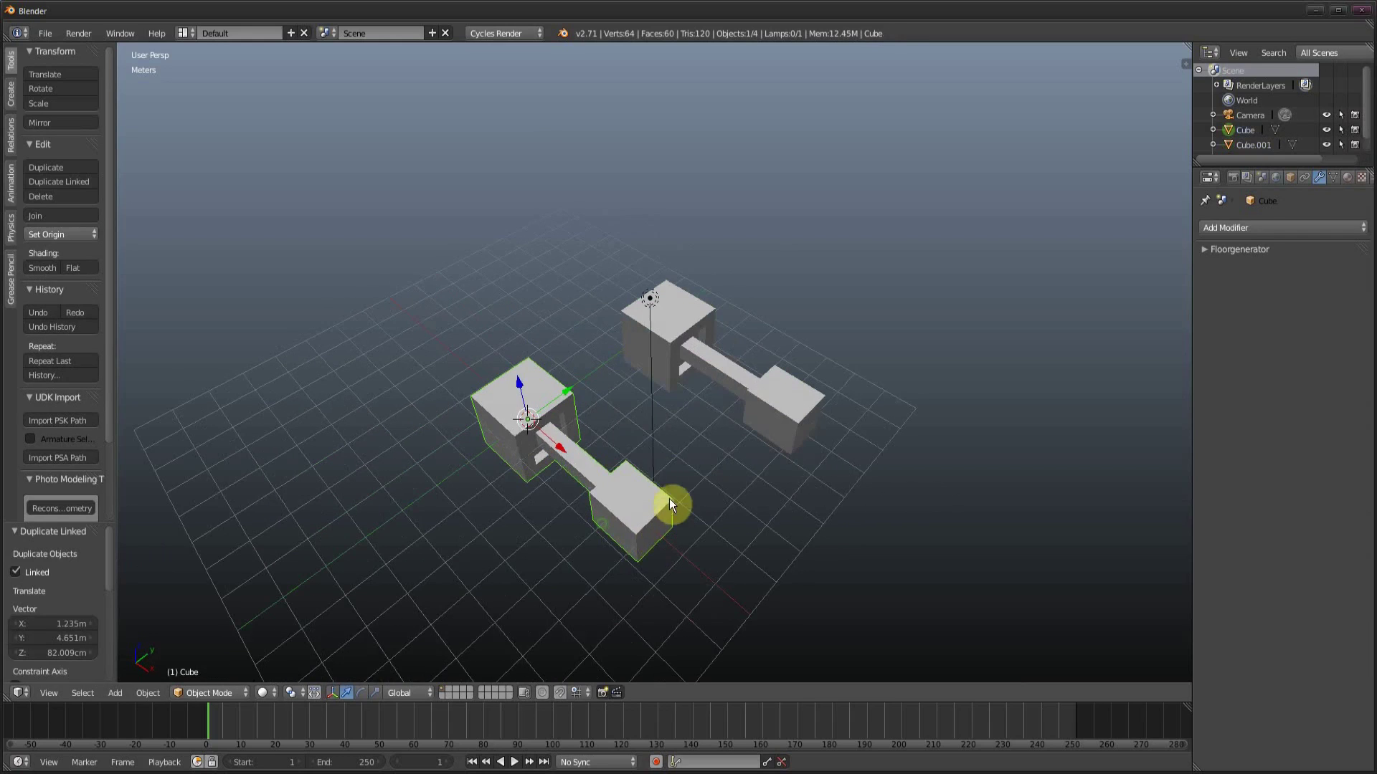
pyautogui.moveTo(621, 455); pyautogui.dragTo(608, 517, button='middle')
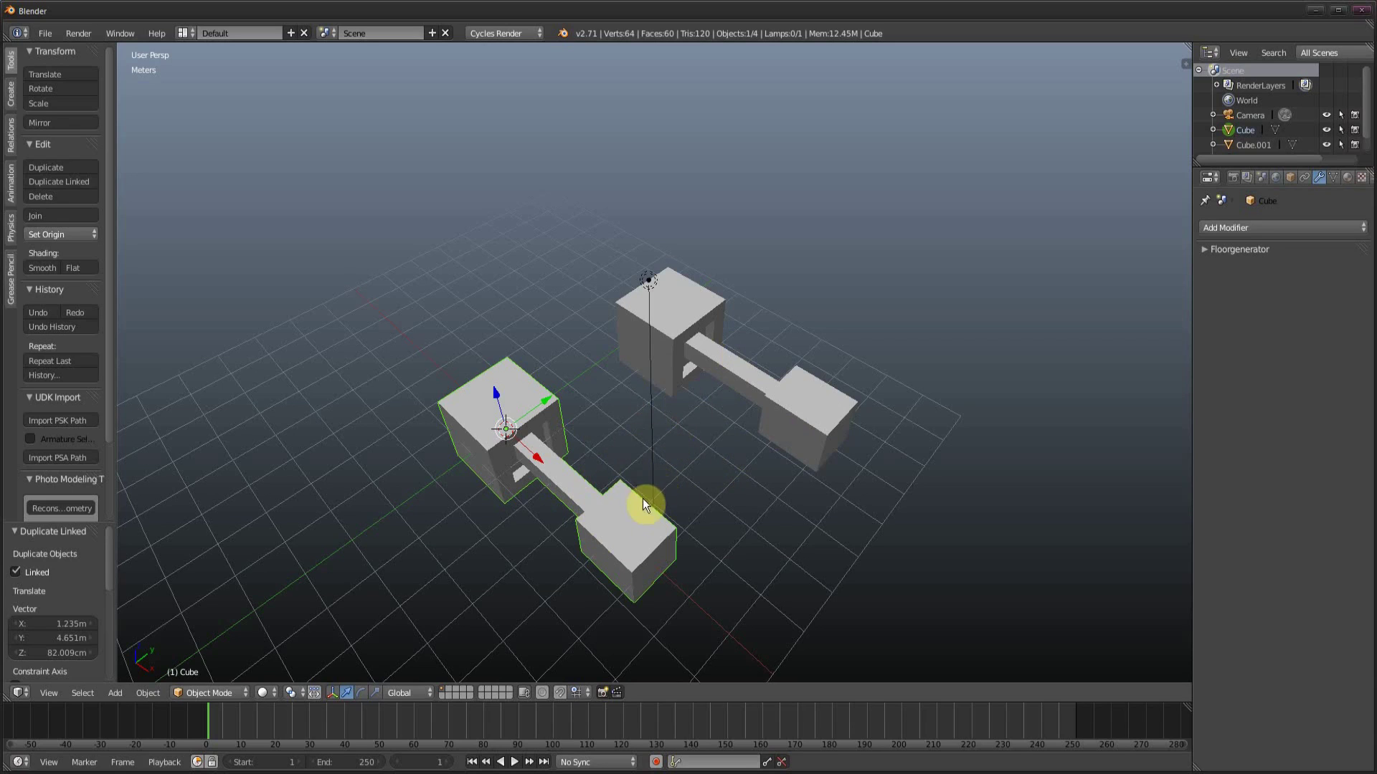
pyautogui.scroll(3, 641, 480)
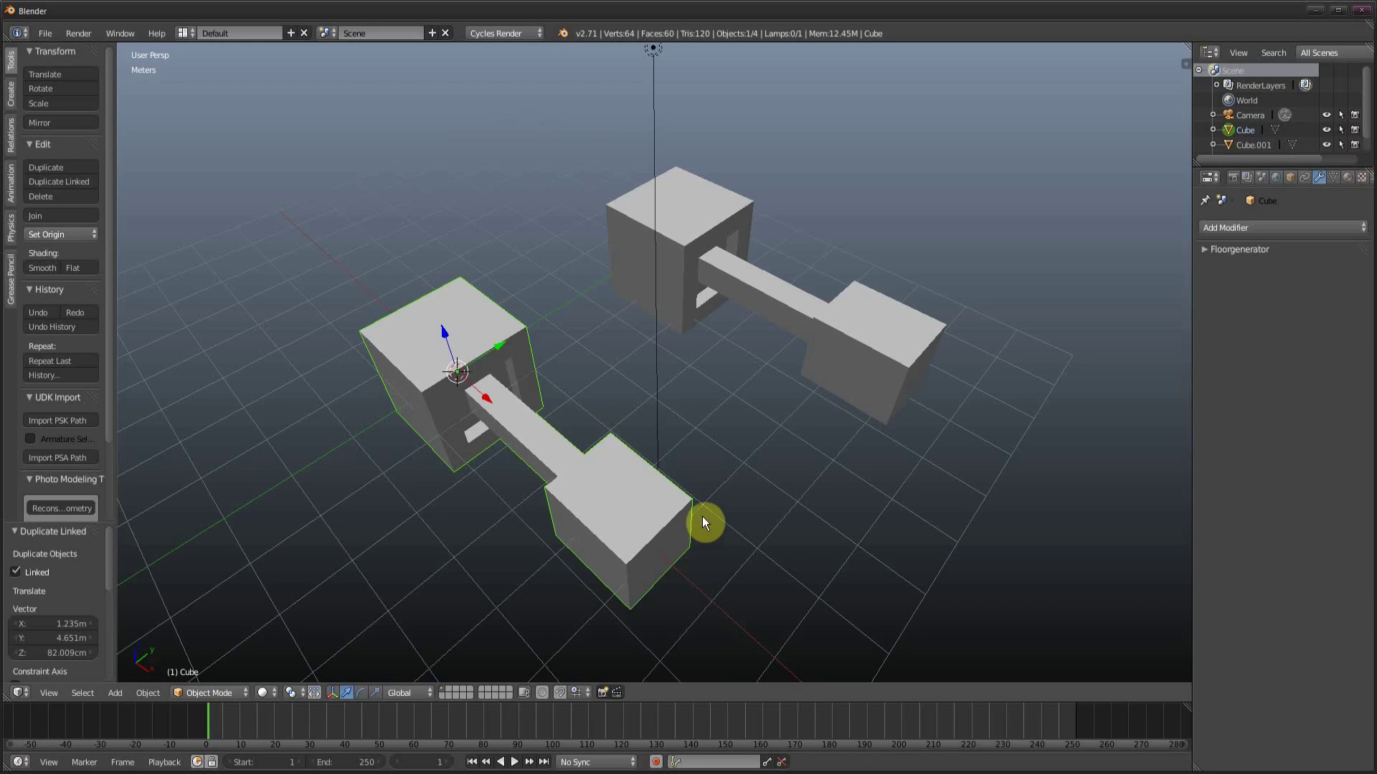
# Step: Replace the dumbbell's material with a new green one and eyedrop that green into Viewport Color
pyautogui.click(1345, 179)
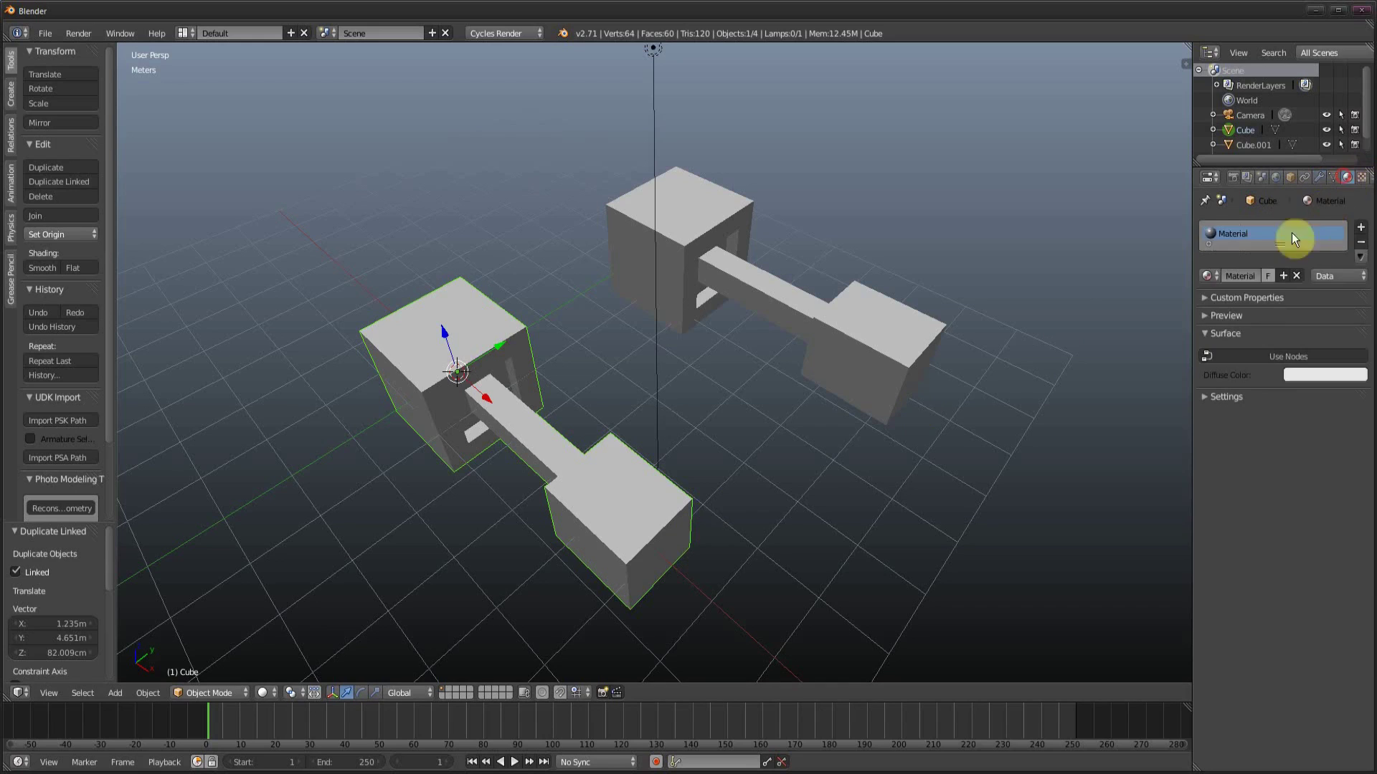
pyautogui.click(1361, 244)
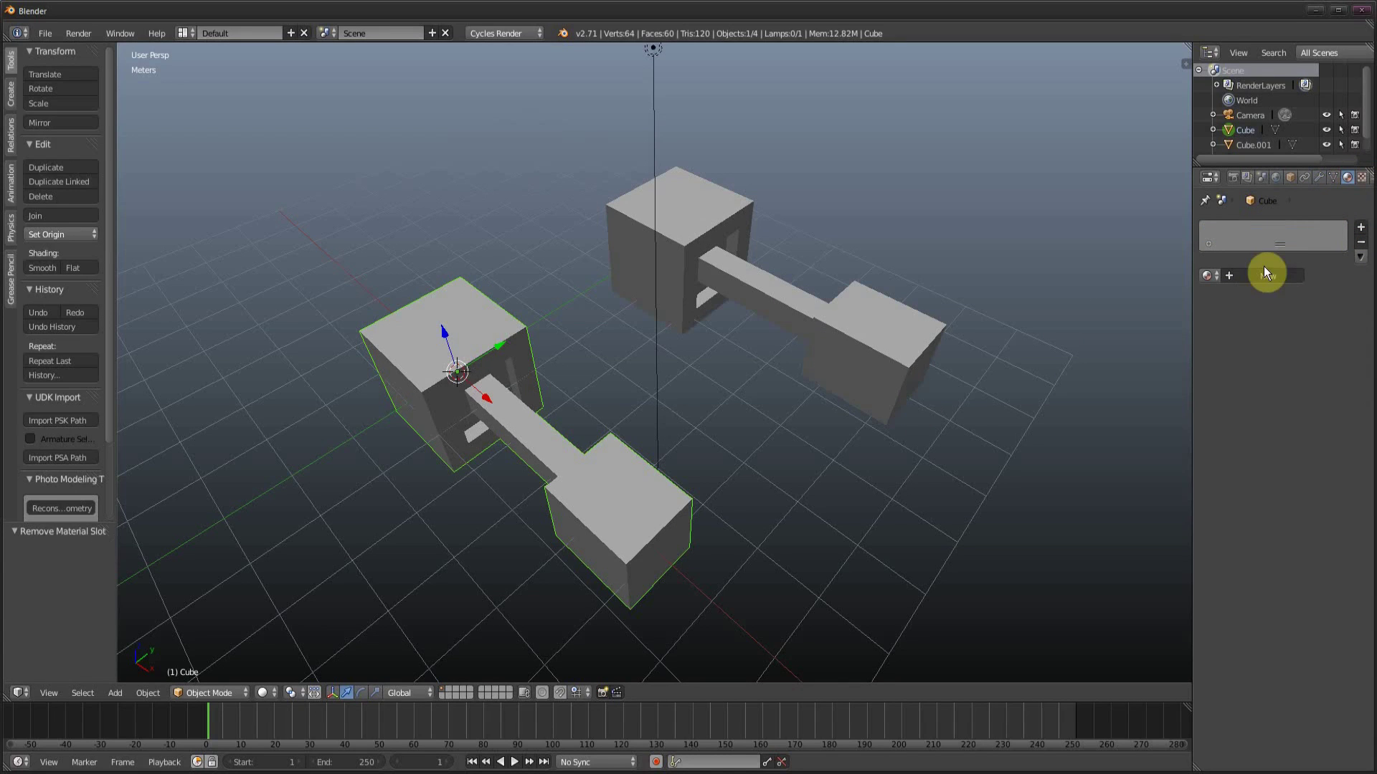
pyautogui.click(1264, 273)
pyautogui.click(1292, 382)
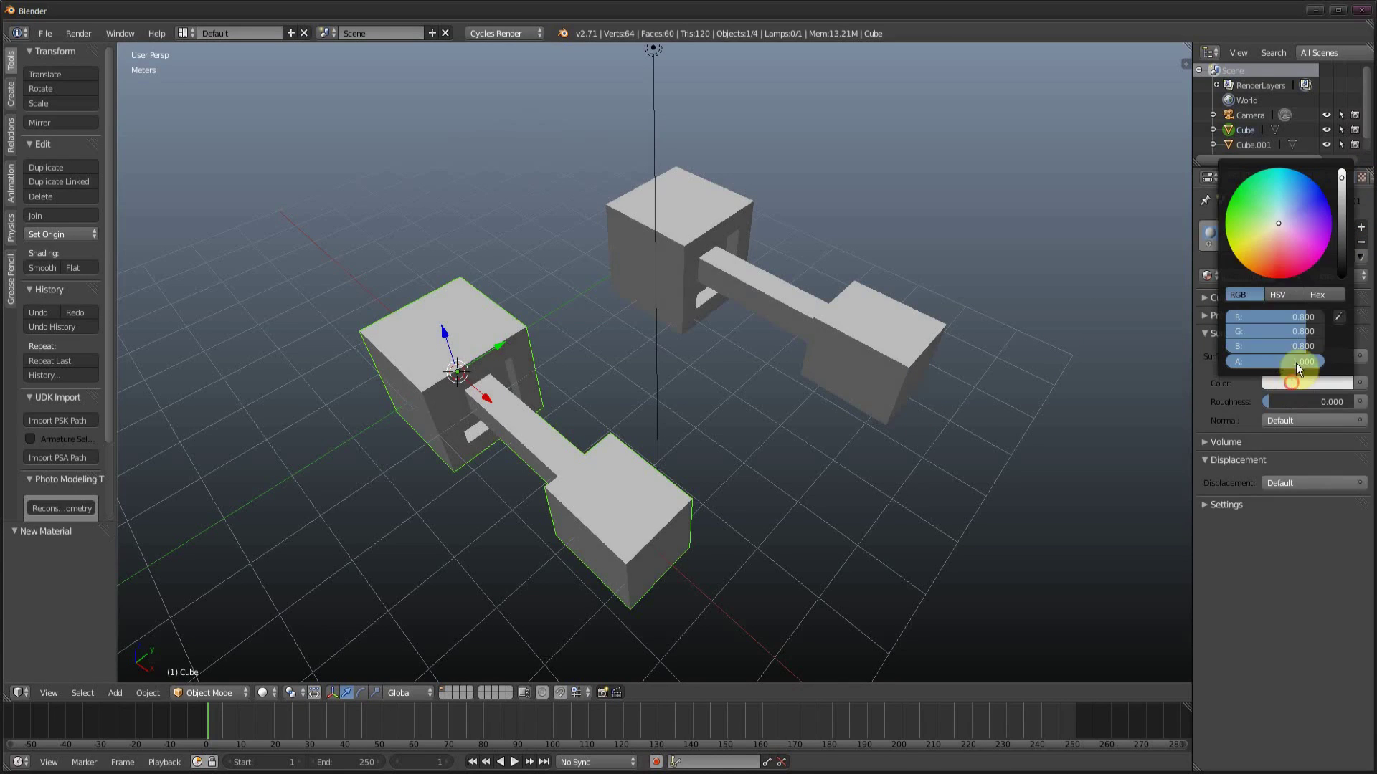
pyautogui.click(1280, 217)
pyautogui.click(1212, 505)
pyautogui.click(1242, 543)
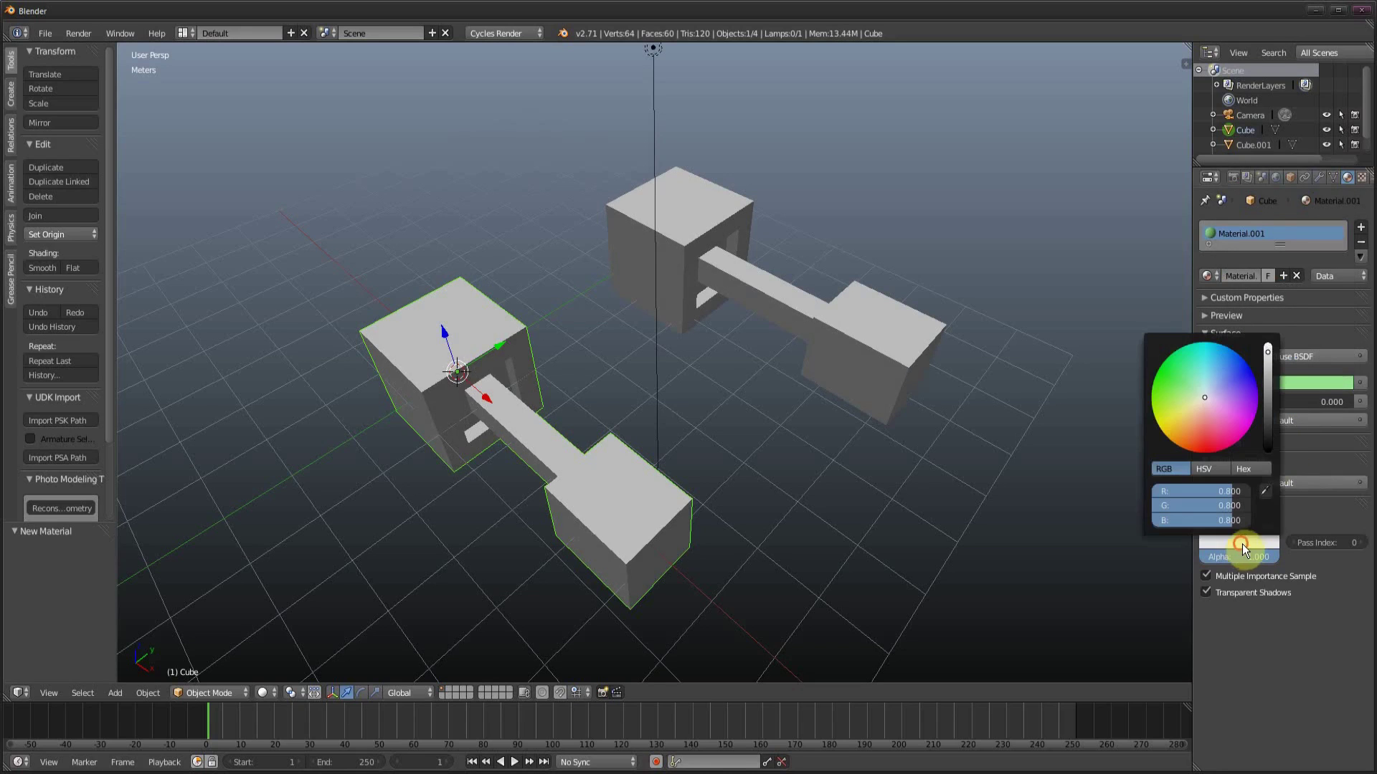
pyautogui.press('e')
pyautogui.click(1315, 373)
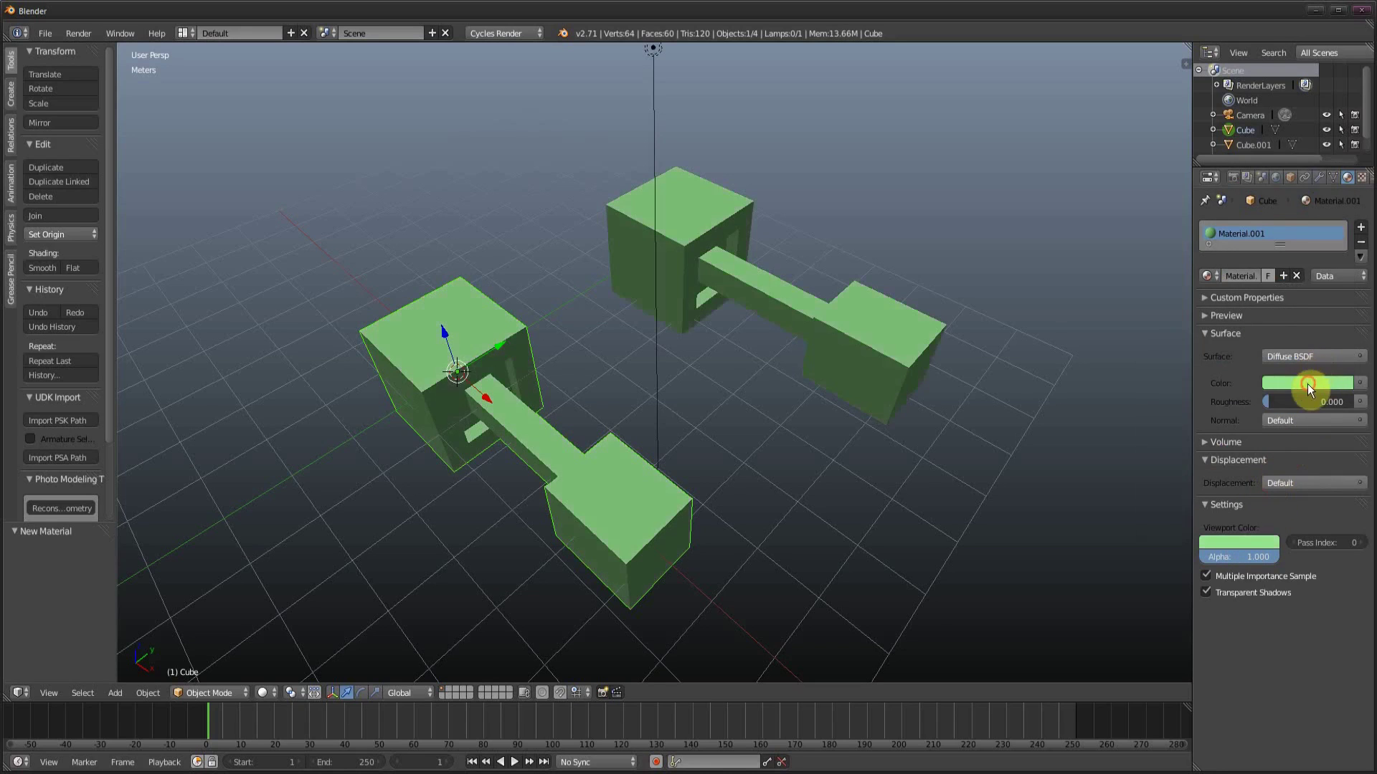
# Step: Enter Edit Mode, frame the dumbbell, and select one of its end faces
pyautogui.moveTo(1040, 416); pyautogui.dragTo(549, 363, button='middle')
pyautogui.press('Tab')
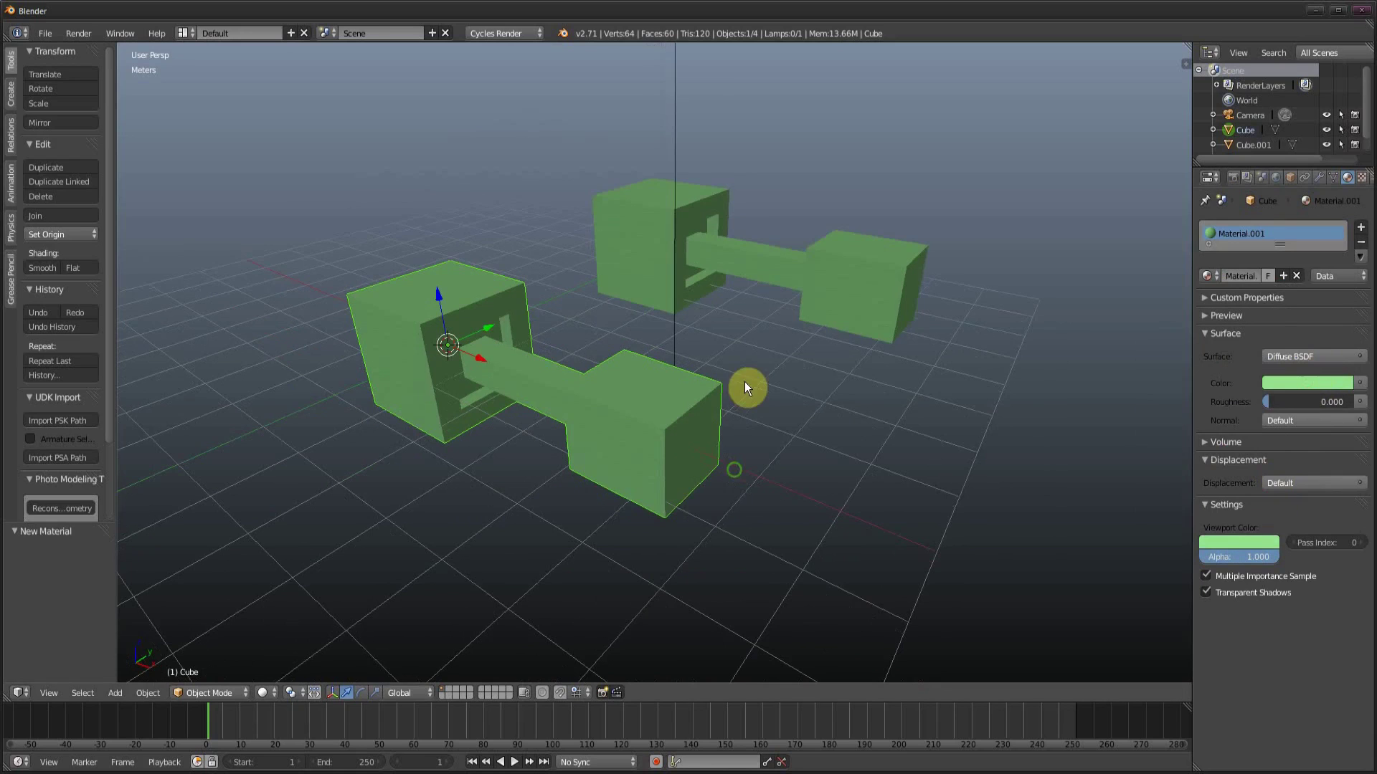
pyautogui.press('KP_Decimal')
pyautogui.rightClick(726, 498)
pyautogui.scroll(5, 717, 430)
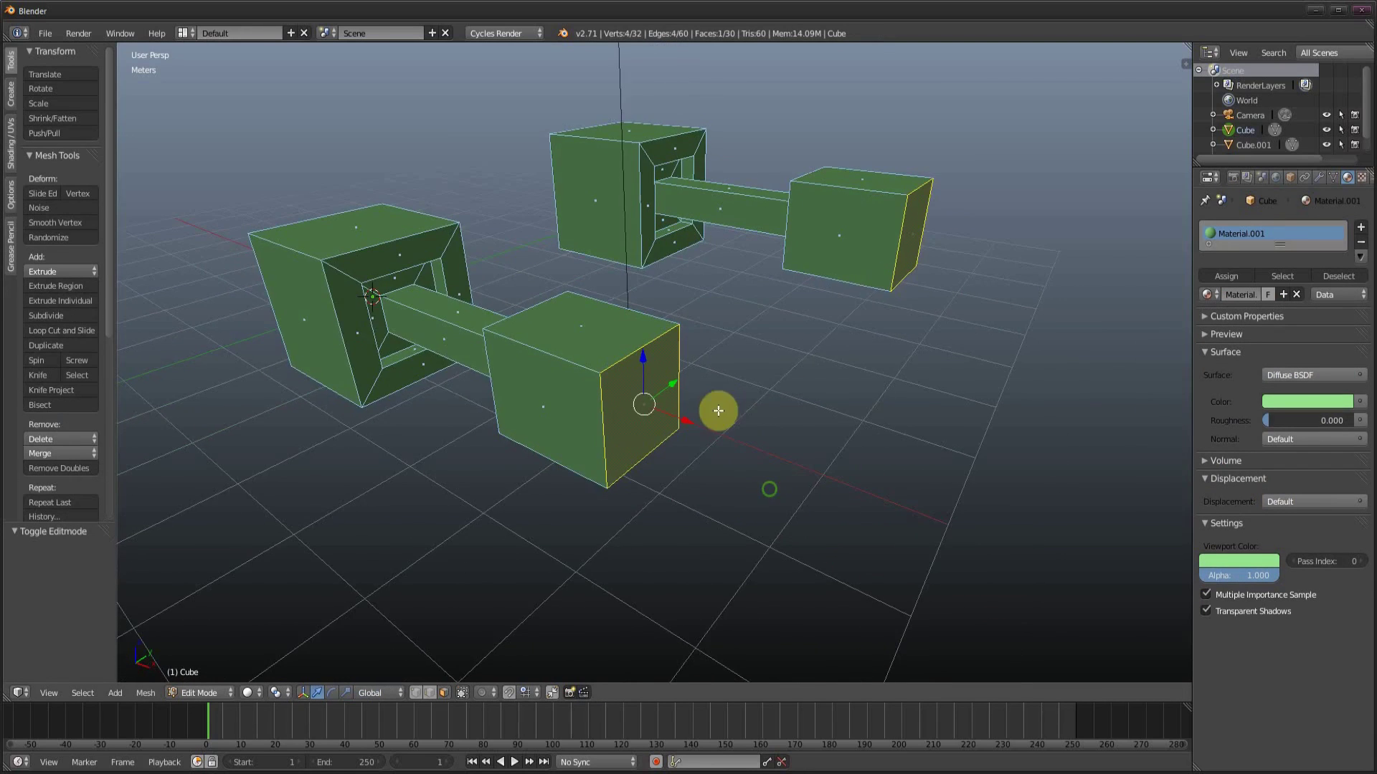
# Step: Extrude the end face, scale it up, and extrude again into a large end block
pyautogui.press('e')
pyautogui.click(674, 462)
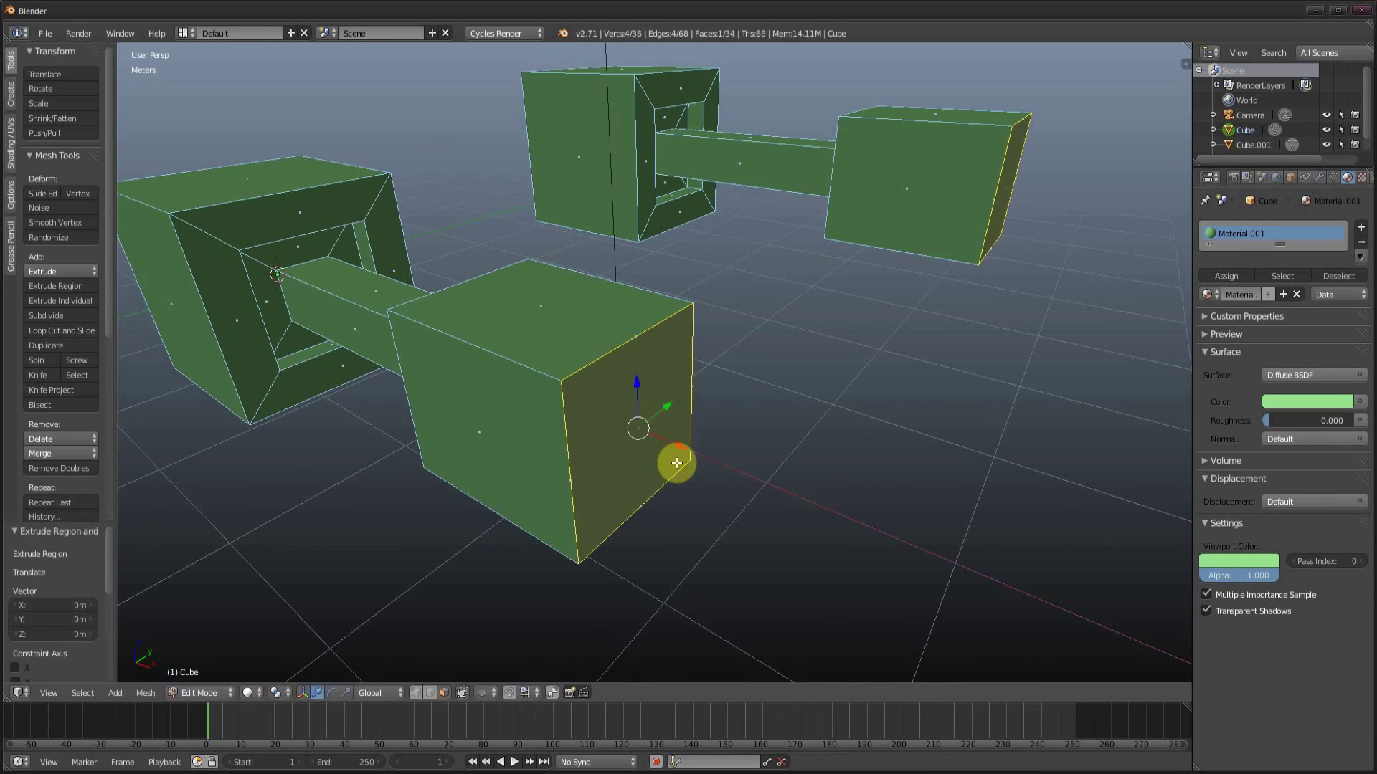
pyautogui.press('s')
pyautogui.click(787, 493)
pyautogui.scroll(-5, 788, 493)
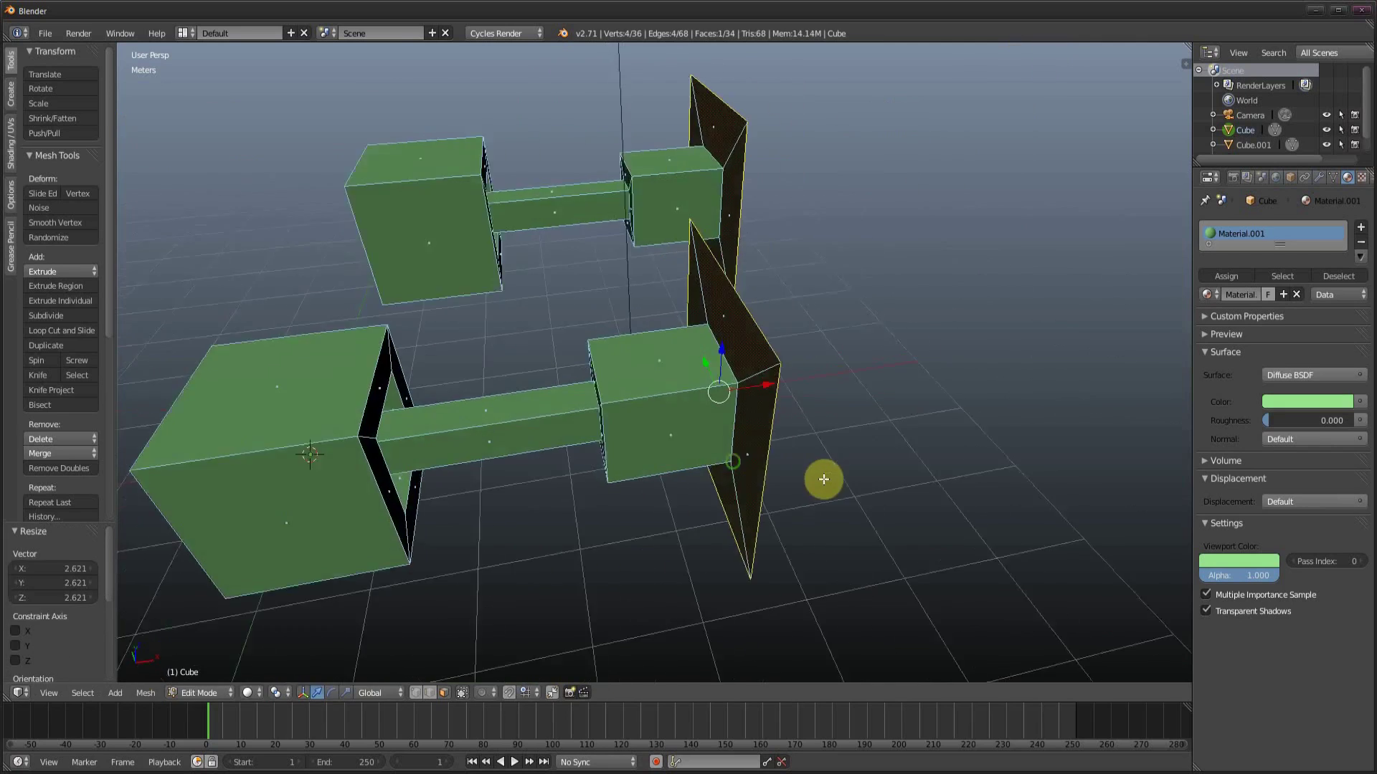
pyautogui.moveTo(824, 476); pyautogui.dragTo(709, 514, button='middle')
pyautogui.press('e')
pyautogui.click(900, 445)
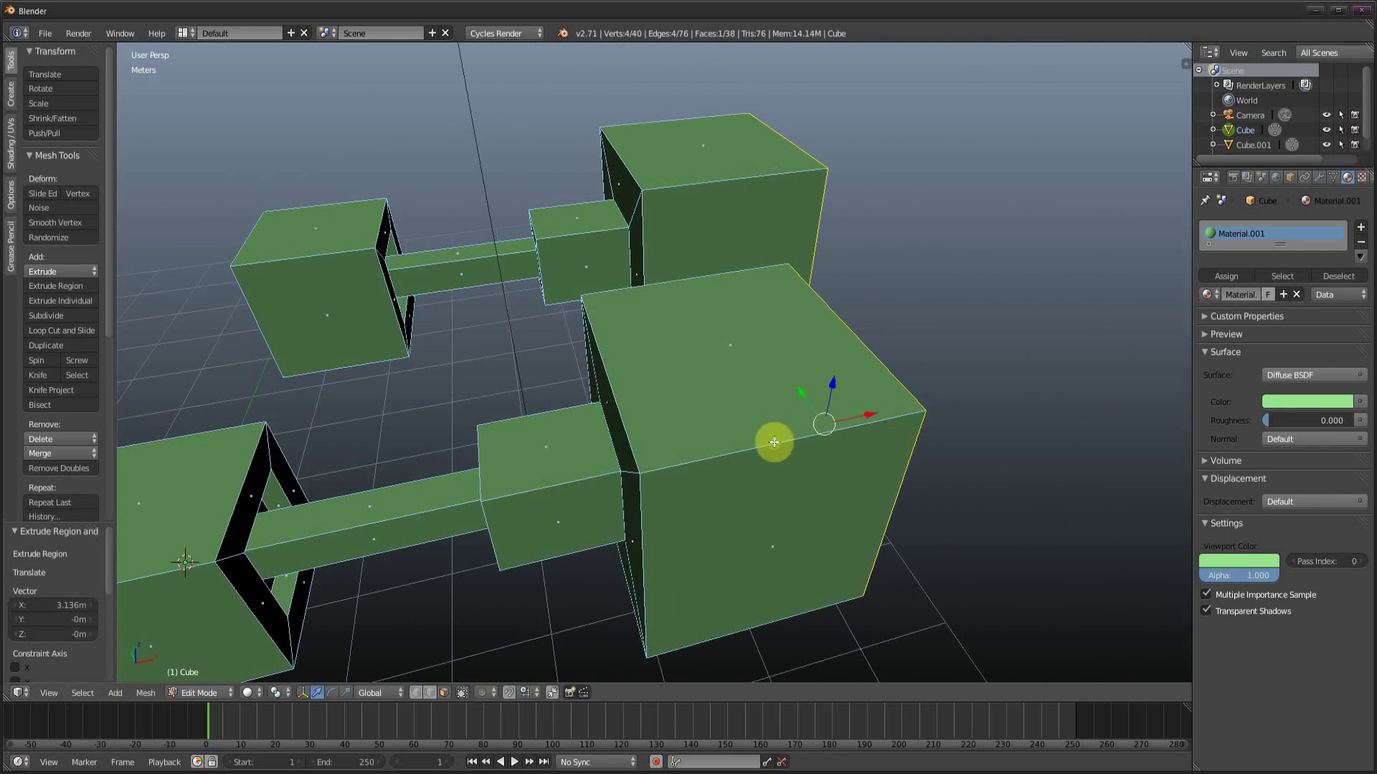
pyautogui.moveTo(774, 440); pyautogui.dragTo(864, 467, button='middle')
pyautogui.scroll(-2, 863, 467)
pyautogui.press('Tab')
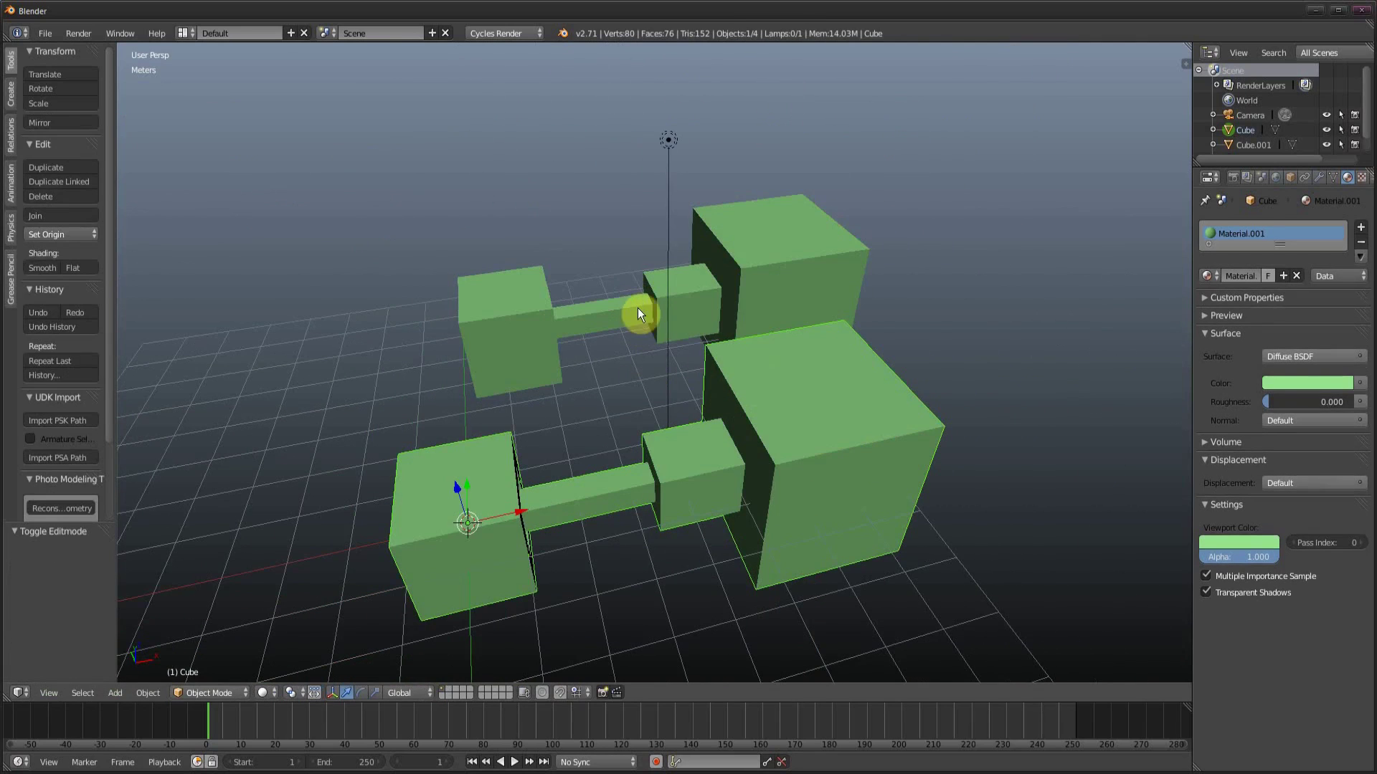
# Step: Add three linked duplicates of the upper dumbbell at upper left, top middle and top right
pyautogui.rightClick(639, 307)
pyautogui.scroll(-2, 652, 369)
pyautogui.moveTo(652, 368); pyautogui.dragTo(719, 466, button='middle')
pyautogui.scroll(-2, 782, 502)
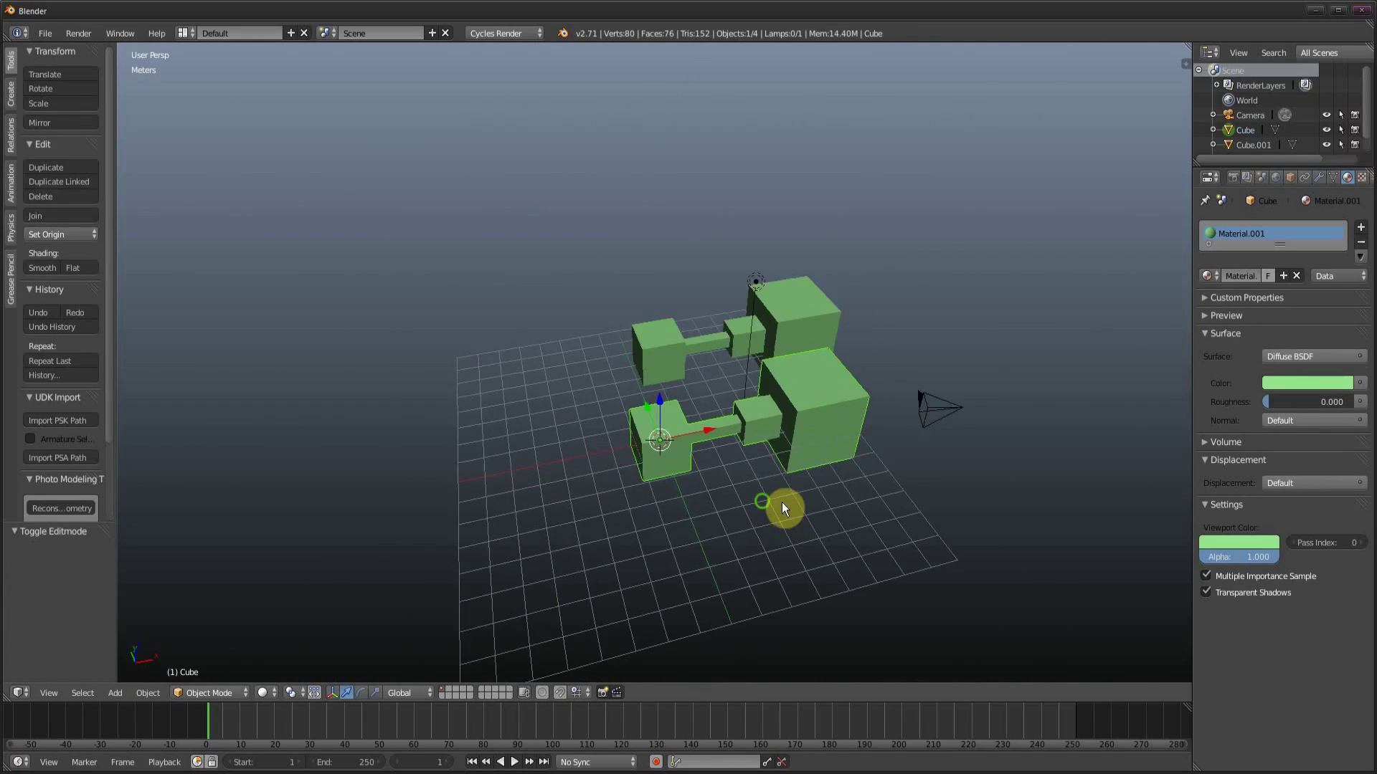
pyautogui.moveTo(782, 502); pyautogui.dragTo(770, 493, button='middle')
pyautogui.hotkey('alt', 'd')
pyautogui.rightClick(770, 494)
pyautogui.hotkey('alt', 'd')
pyautogui.click(435, 343)
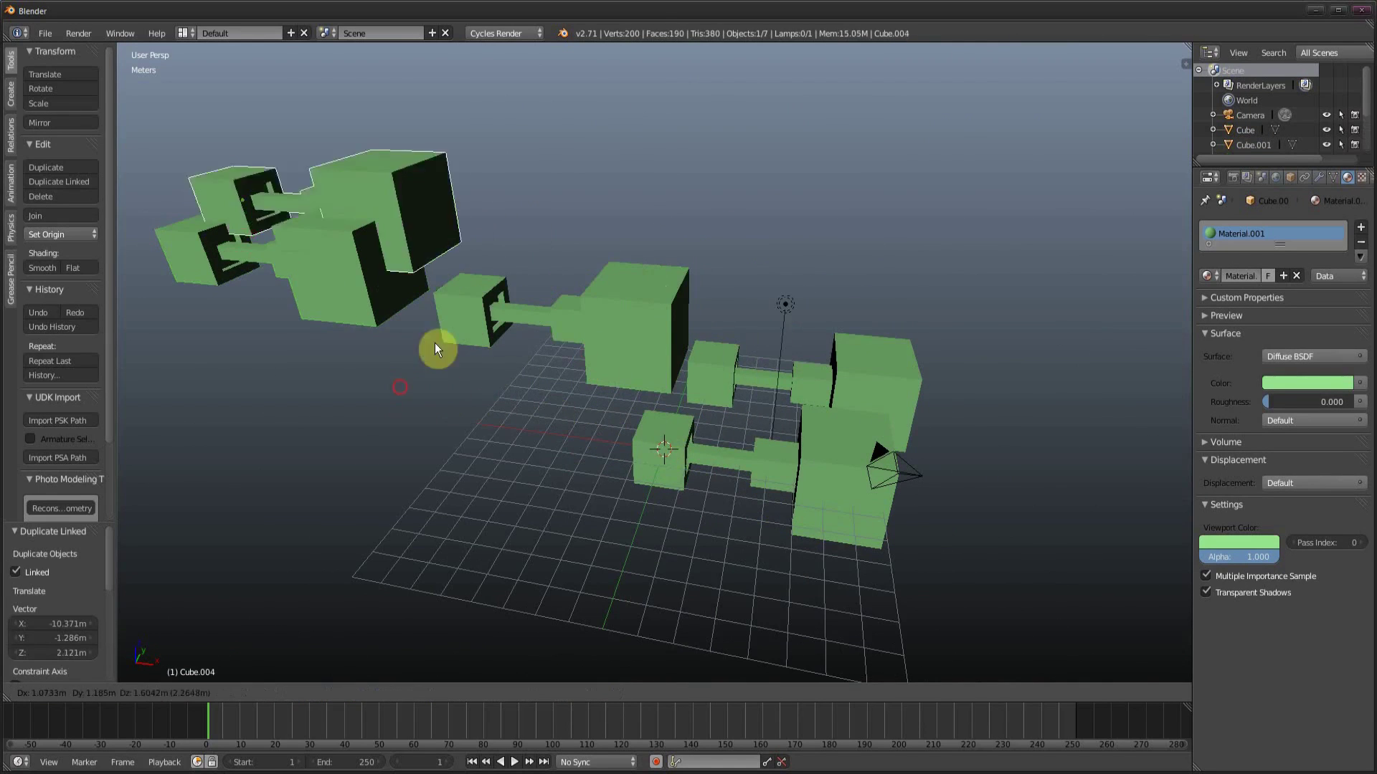
pyautogui.hotkey('alt', 'd')
pyautogui.click(678, 249)
pyautogui.hotkey('alt', 'd')
pyautogui.click(939, 240)
# Step: Select an end face of the lower dumbbell, start an extrusion, then cancel it
pyautogui.rightClick(798, 476)
pyautogui.press('Tab')
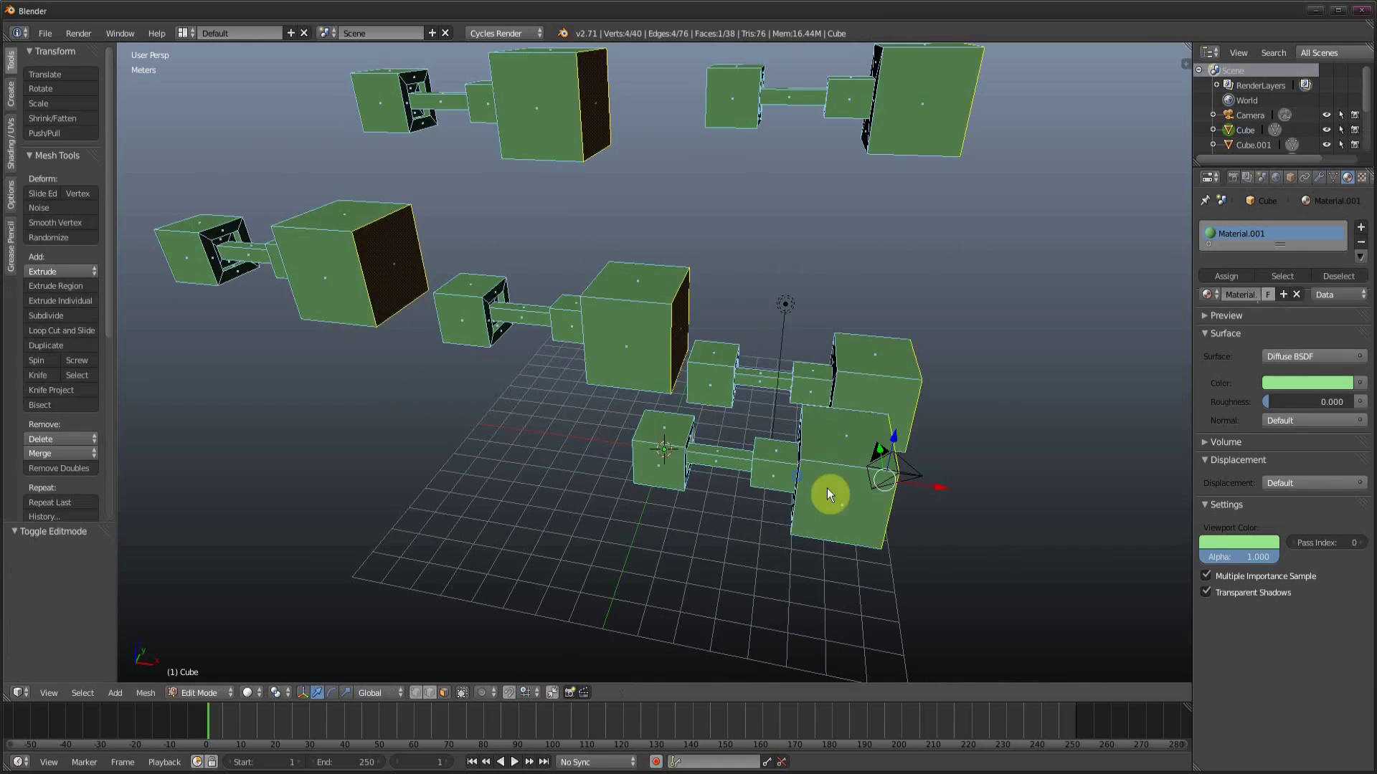
pyautogui.rightClick(870, 513)
pyautogui.press('e')
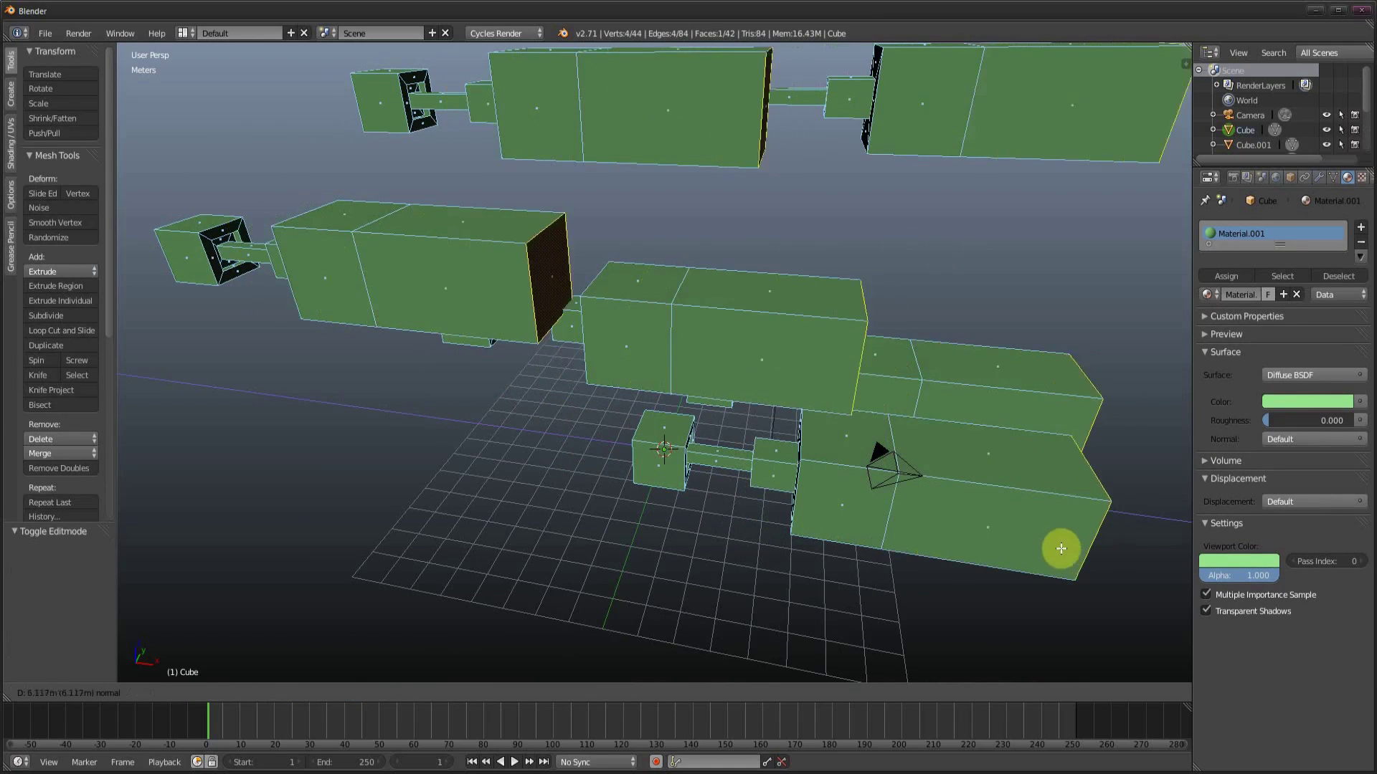
pyautogui.rightClick(1023, 569)
pyautogui.press('Tab')
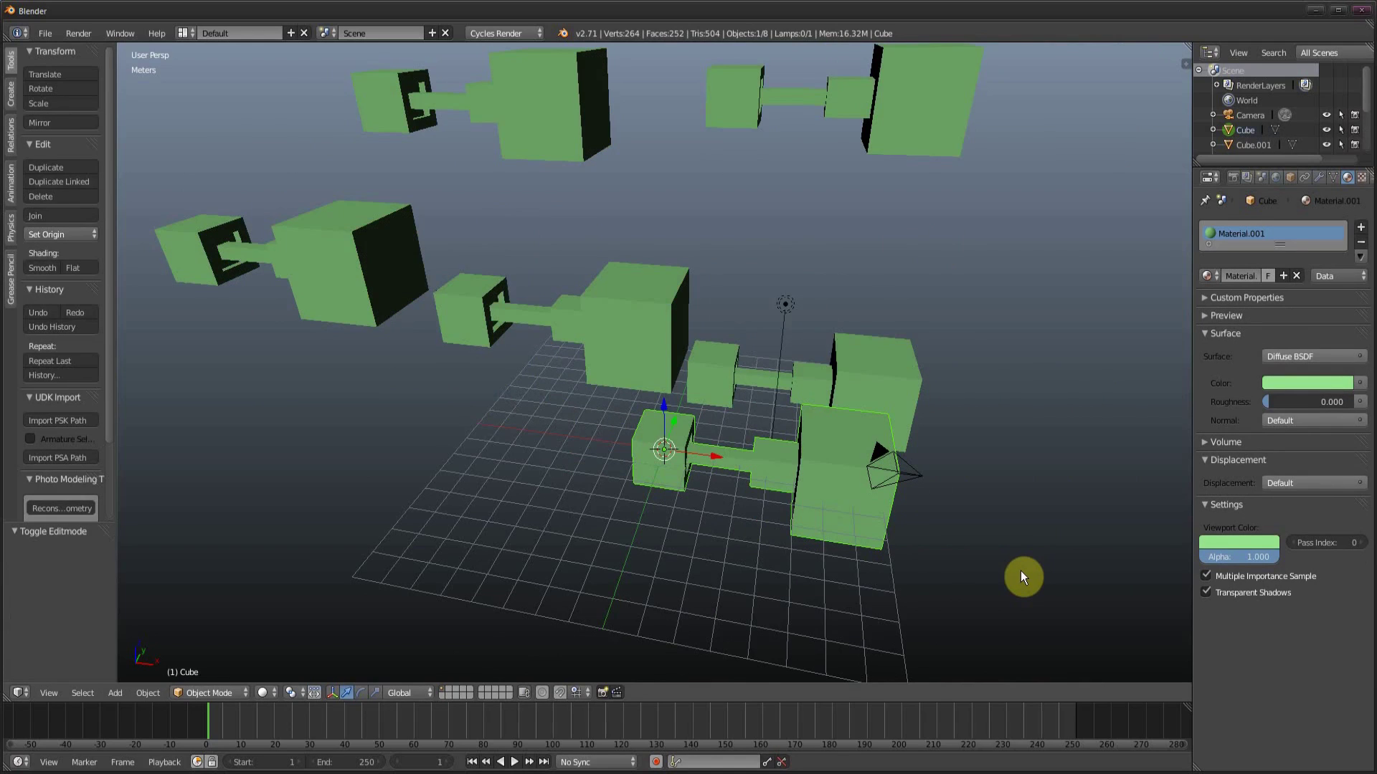
# Step: Reload the default start-up file with Ctrl+N, discarding the dumbbell scene
pyautogui.hotkey('ctrl', 'n')
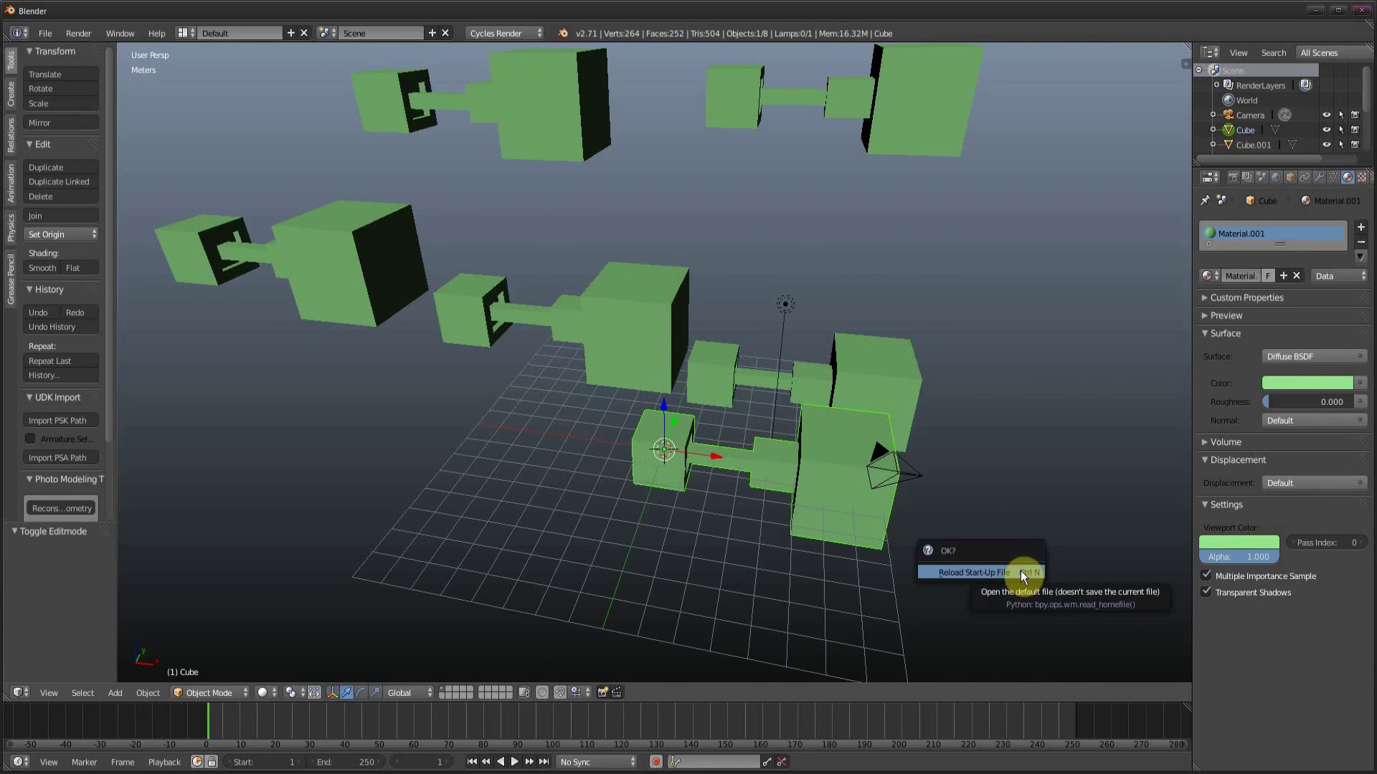
pyautogui.click(1021, 572)
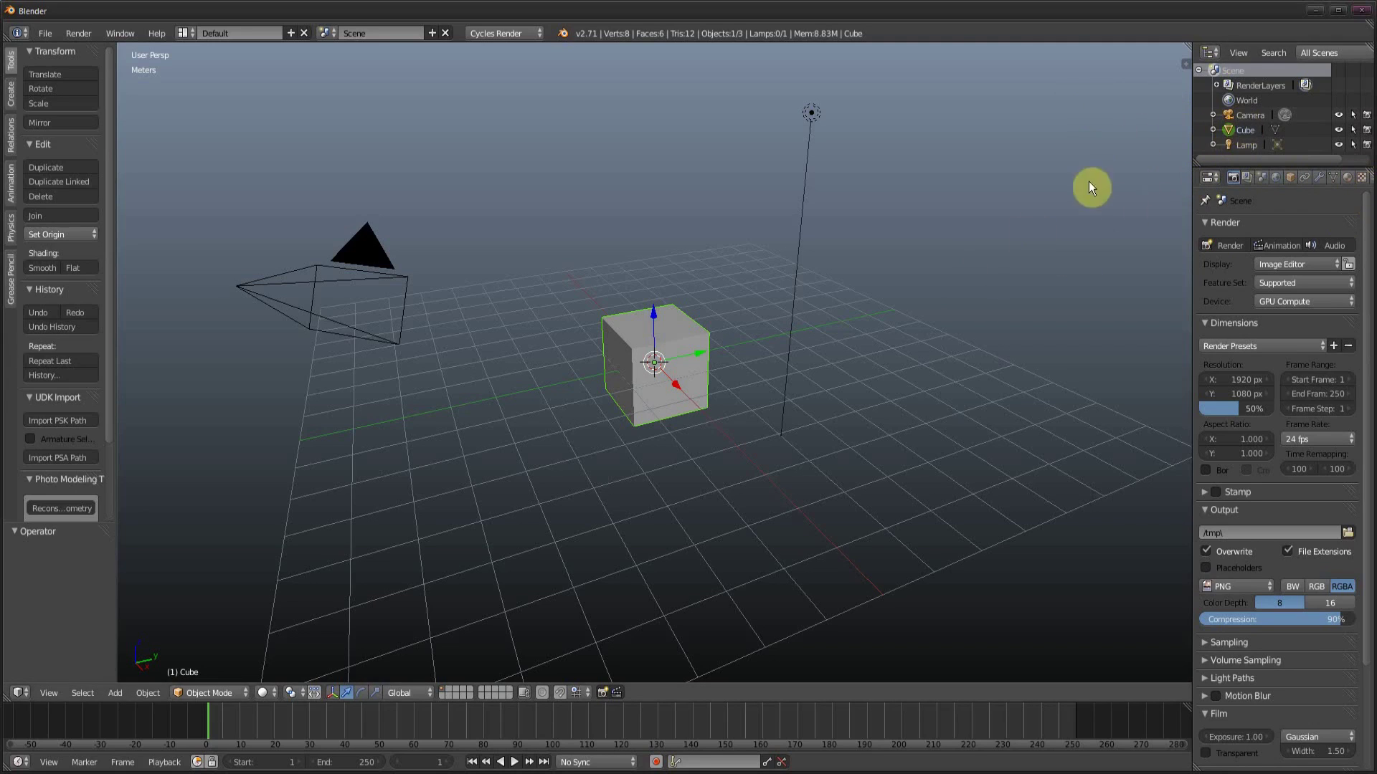
# Step: Maximize the outliner and restore it, then drag the viewport border left to widen the right-hand editors
pyautogui.hotkey('ctrl', 'space')
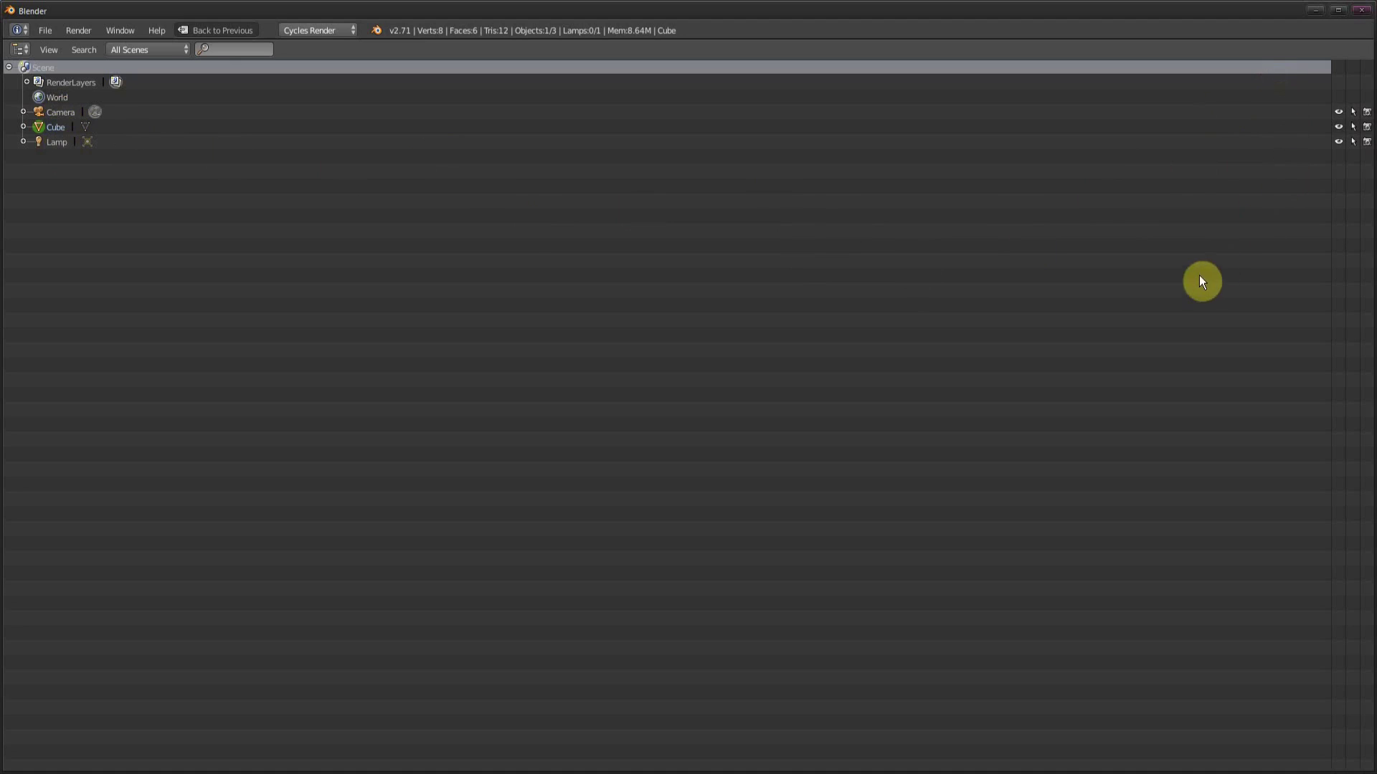
pyautogui.hotkey('ctrl', 'space')
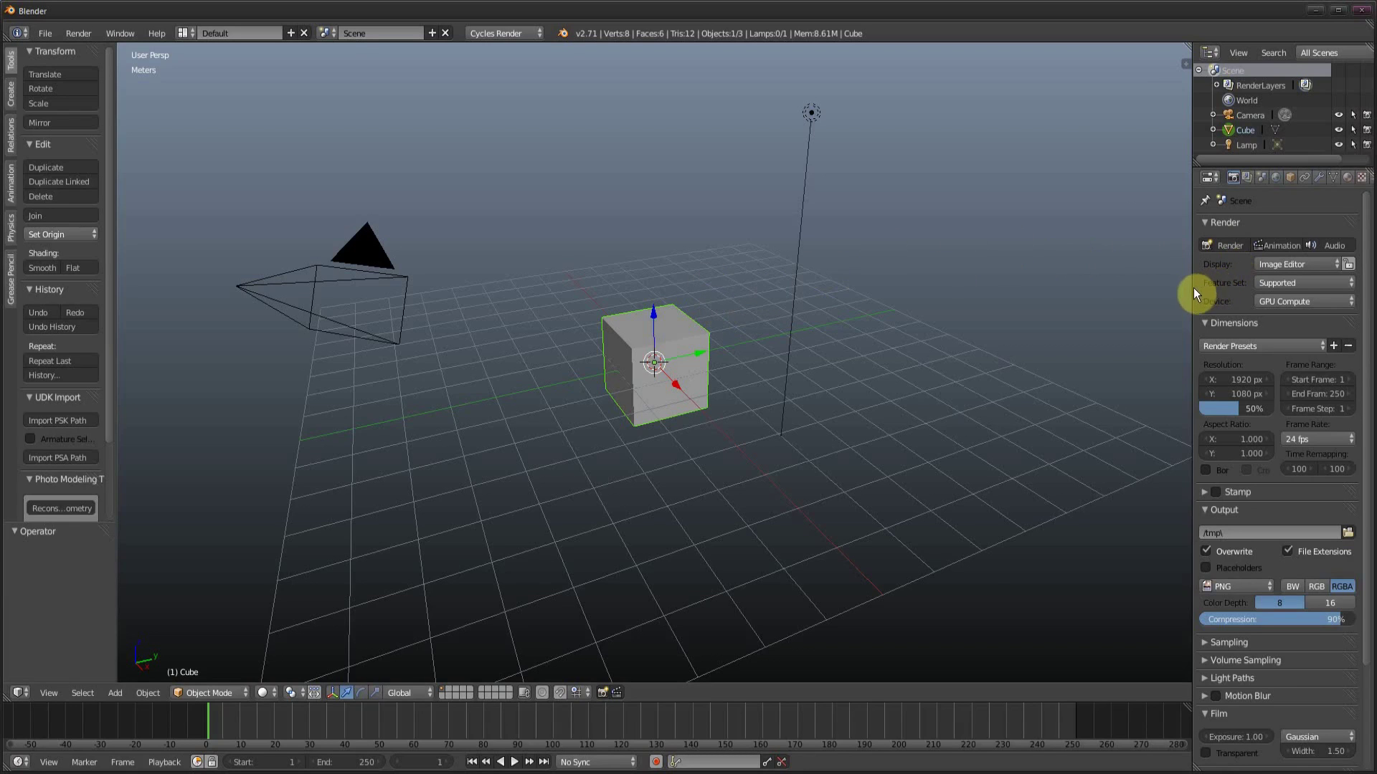
pyautogui.moveTo(1193, 289); pyautogui.dragTo(839, 314)
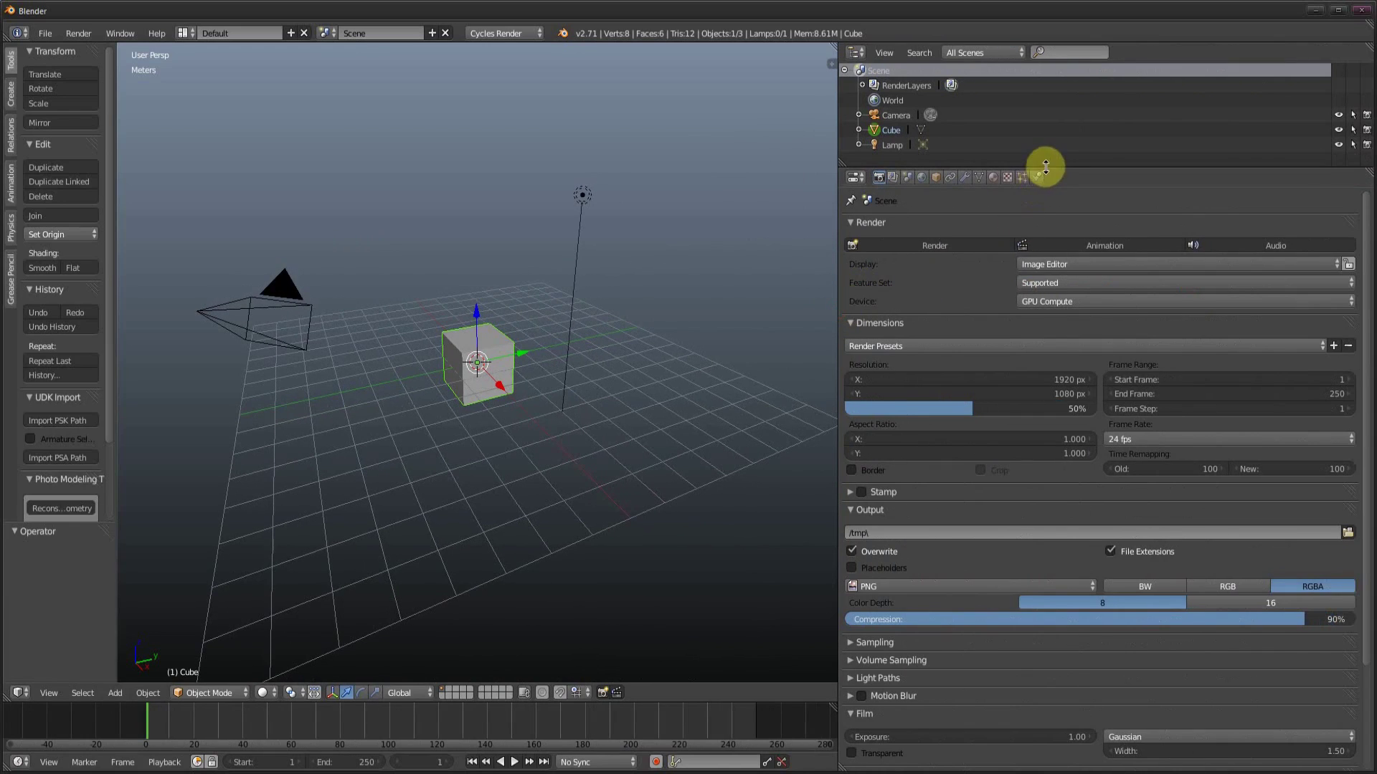
# Step: Make the outliner taller and drag across its eye icons to hide, then show Camera, Cube and Lamp
pyautogui.moveTo(1048, 169); pyautogui.dragTo(1051, 303)
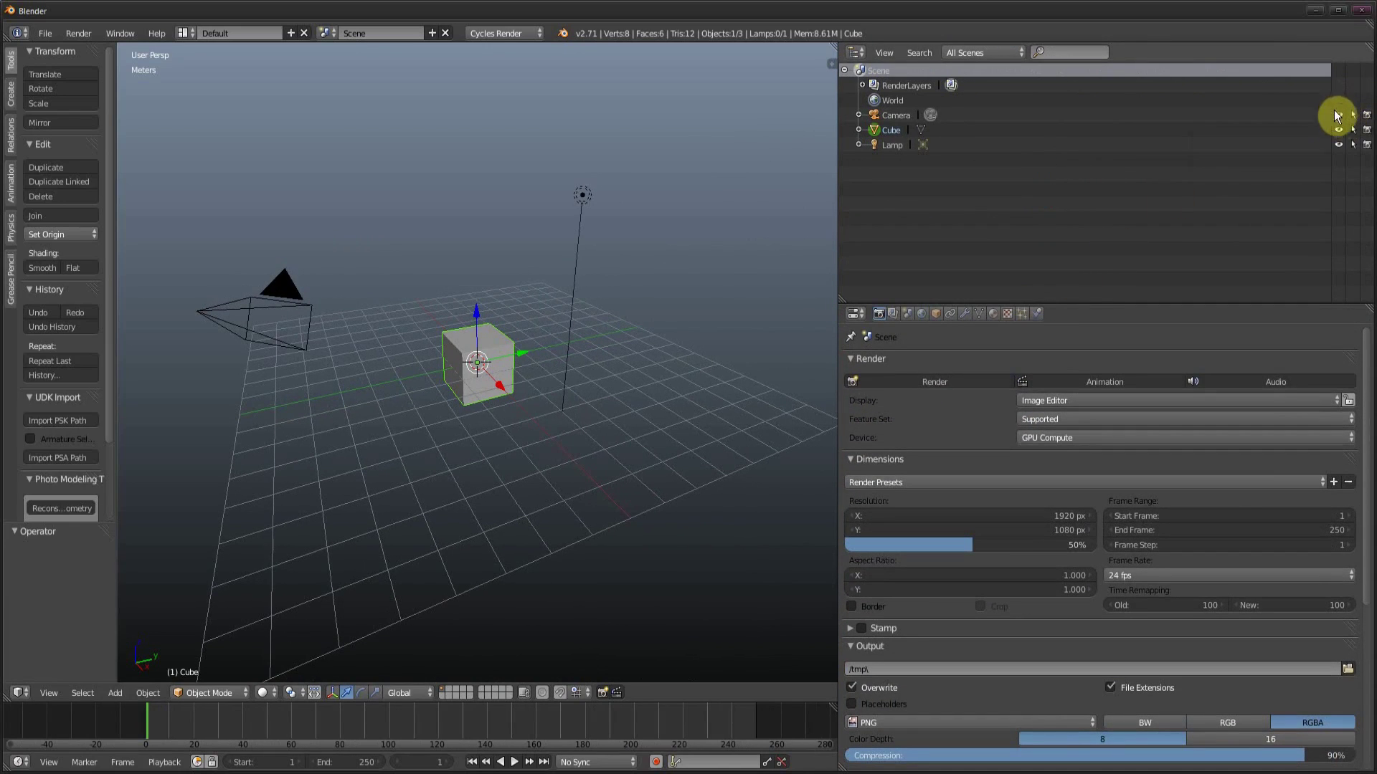
pyautogui.click(1341, 109)
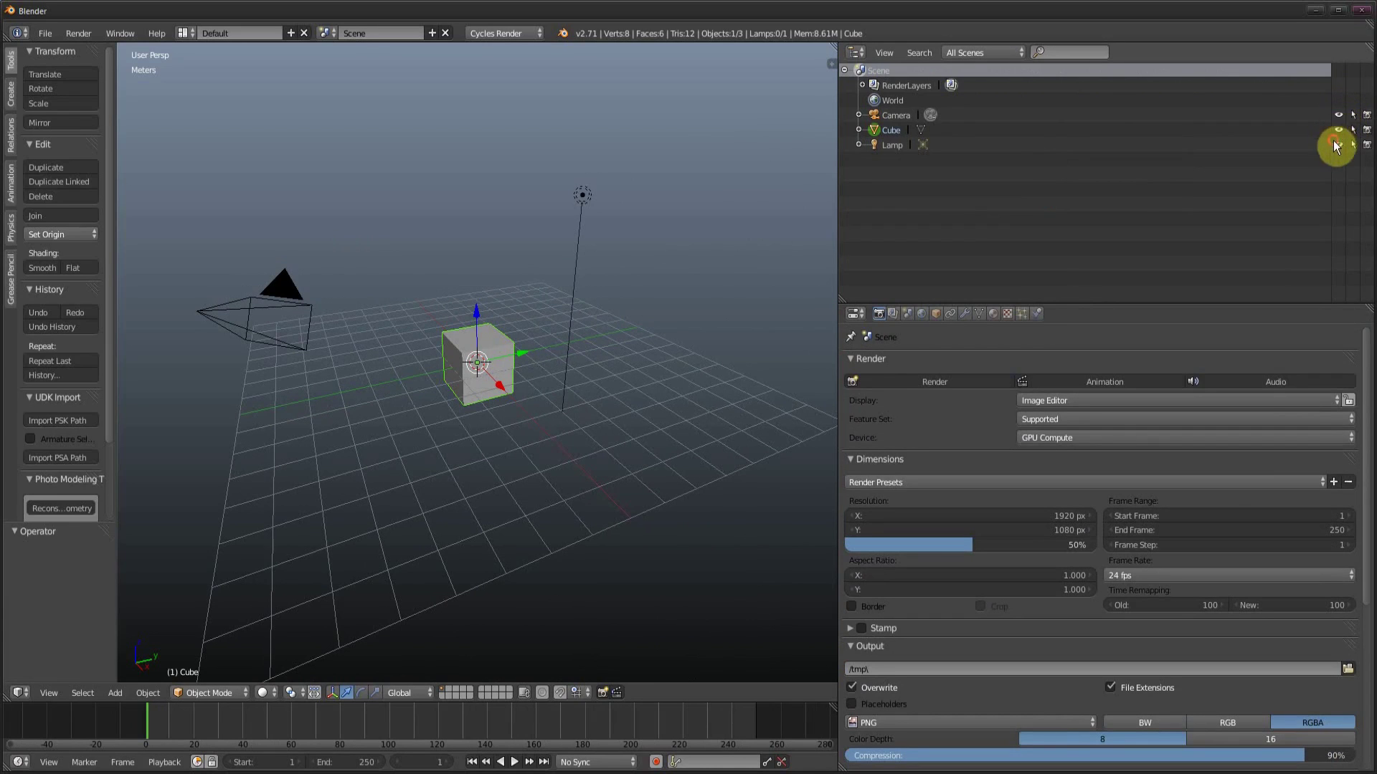
pyautogui.moveTo(1339, 114); pyautogui.dragTo(1335, 149)
pyautogui.click(1341, 124)
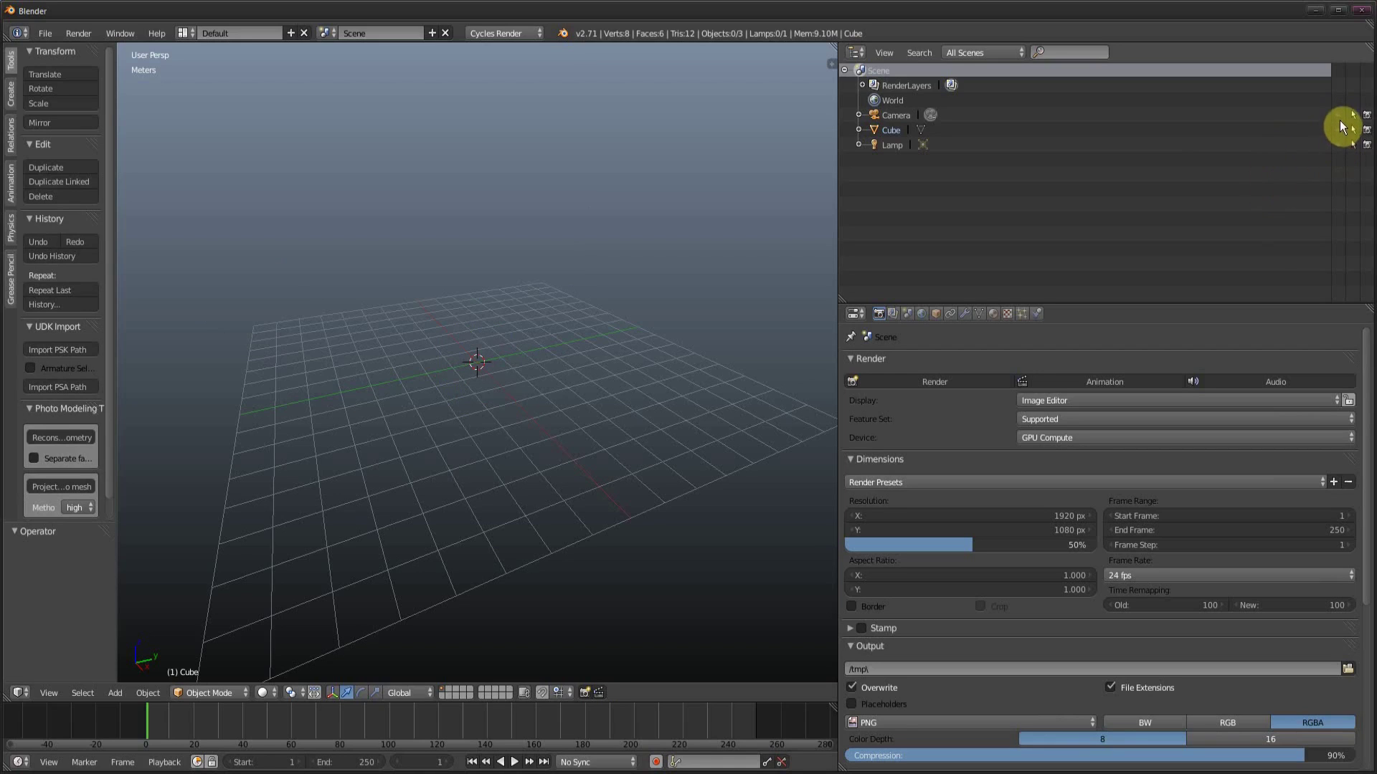
pyautogui.moveTo(1340, 121); pyautogui.dragTo(1336, 148)
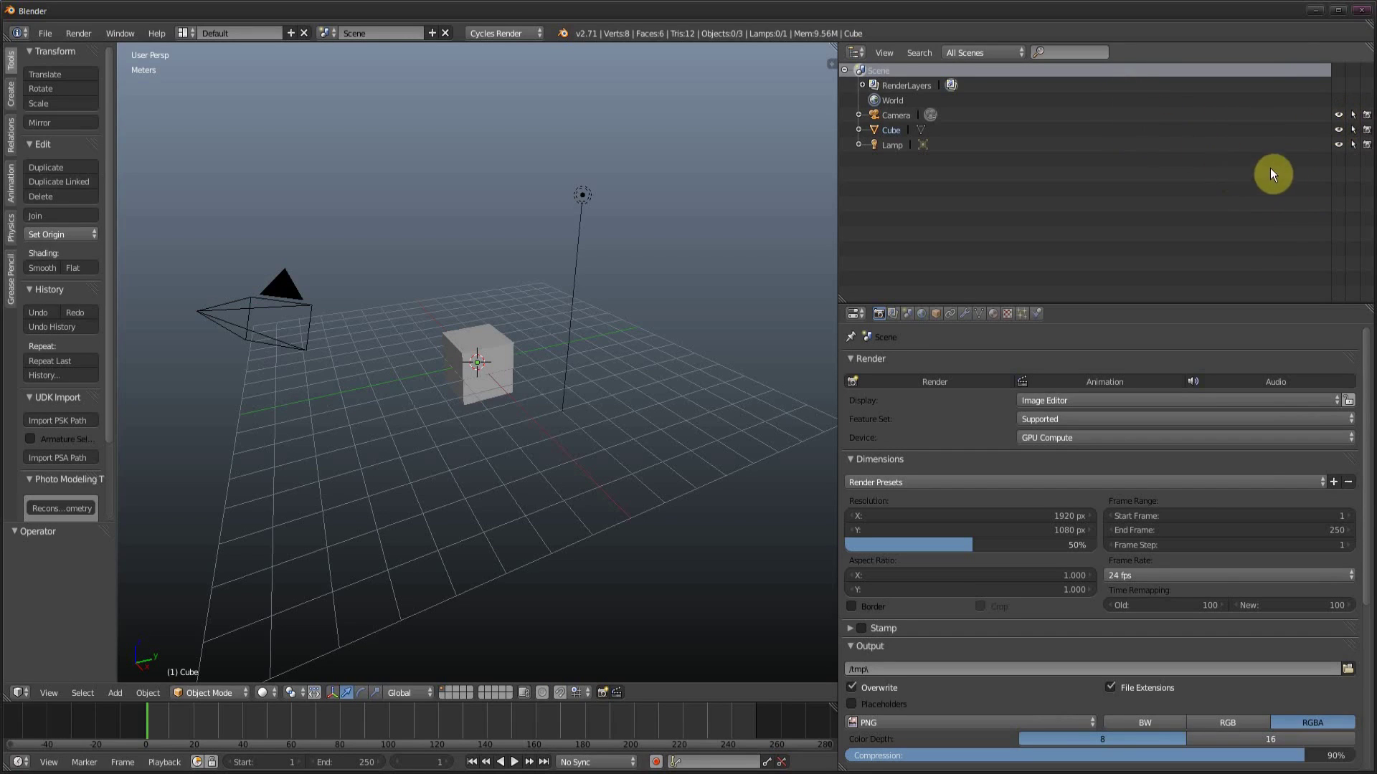
# Step: Hide the camera and lamp individually, then show all three objects again with one drag
pyautogui.click(1338, 116)
pyautogui.click(1336, 143)
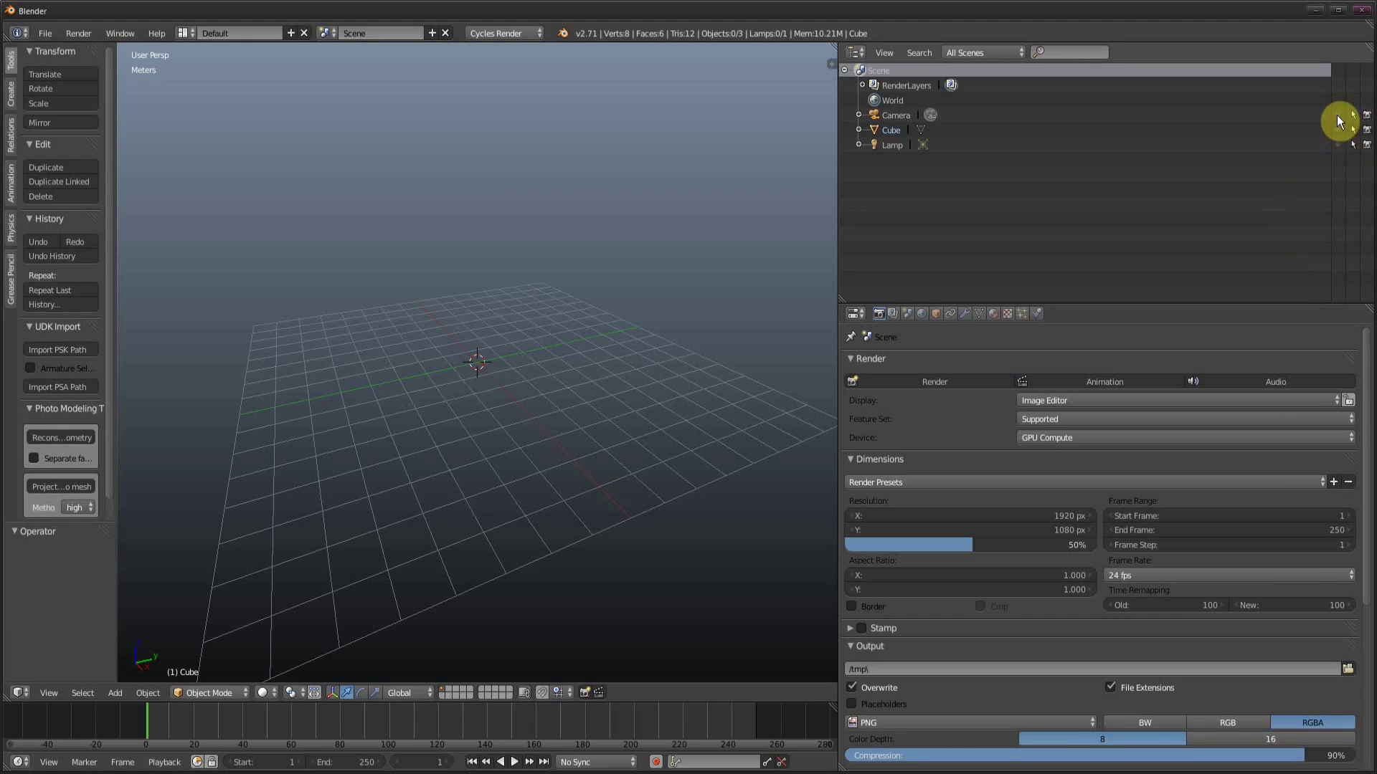
pyautogui.moveTo(1337, 114); pyautogui.dragTo(1337, 146)
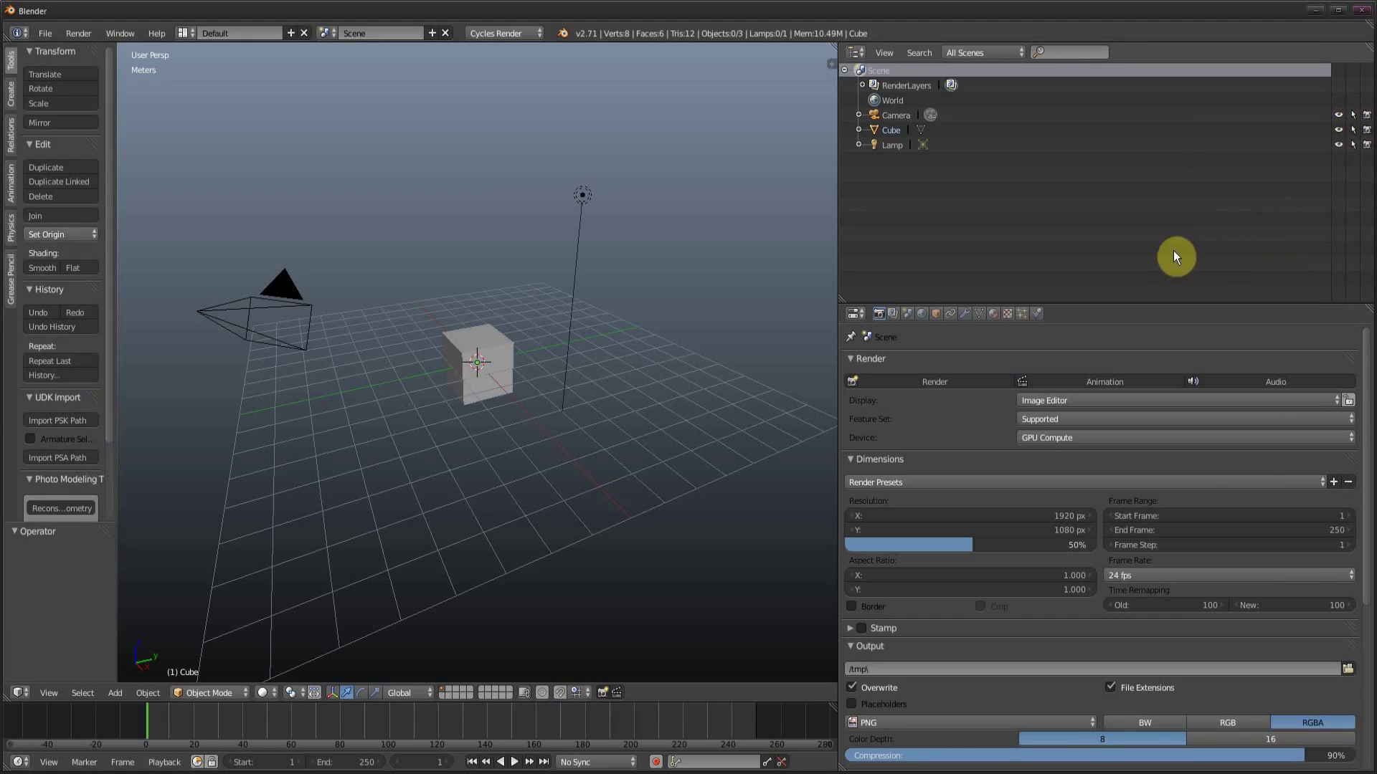
# Step: Select the cube, enable Use Nodes on its material, and set the Diffuse colour's R, G, B to 0.4
pyautogui.rightClick(484, 367)
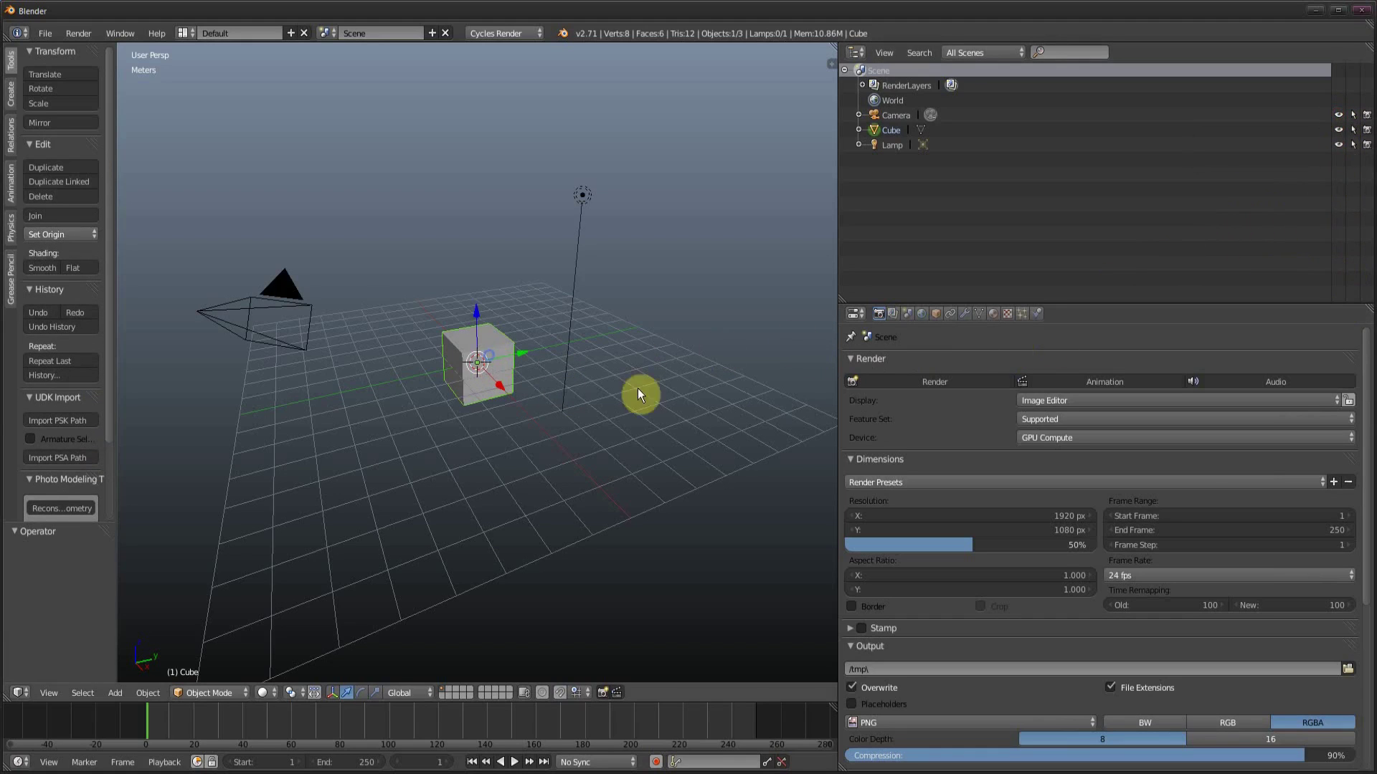
pyautogui.click(994, 313)
pyautogui.click(1029, 491)
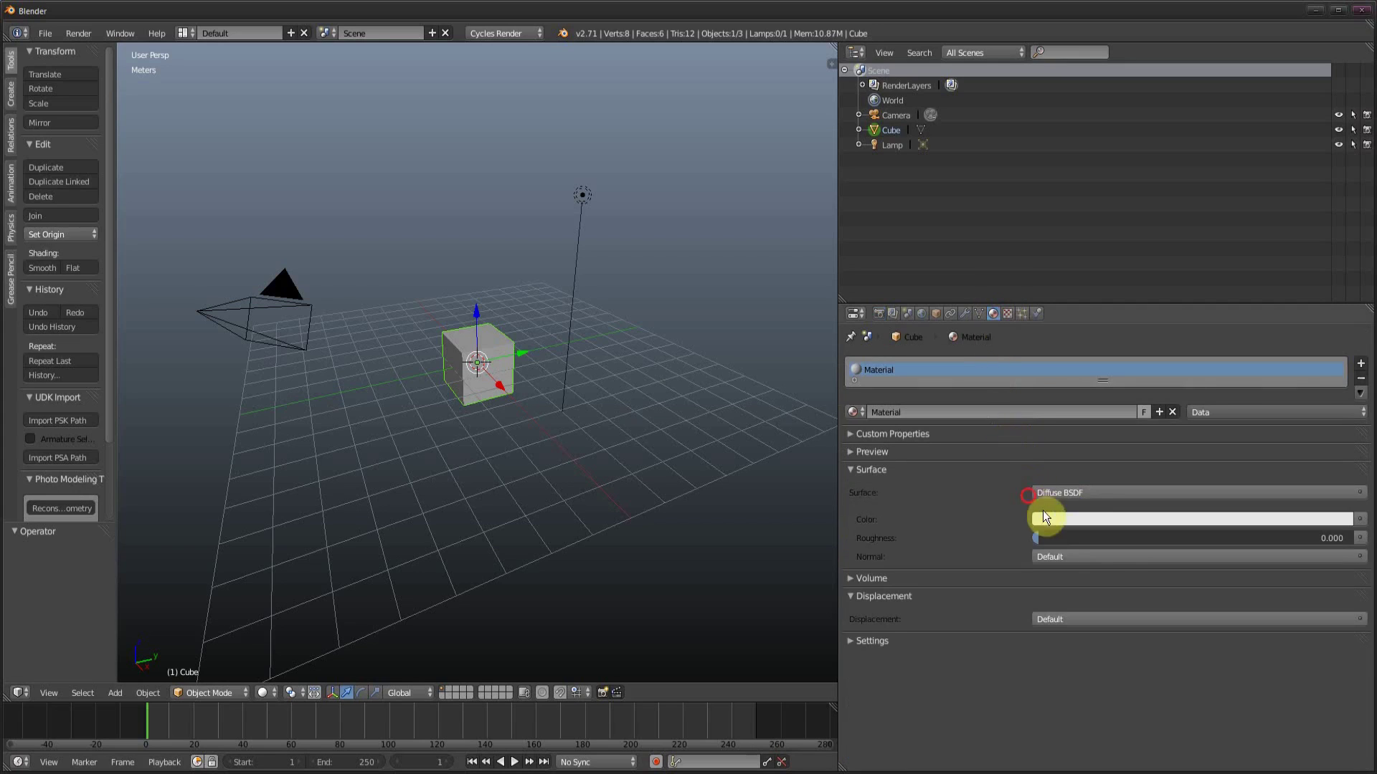
pyautogui.click(1077, 519)
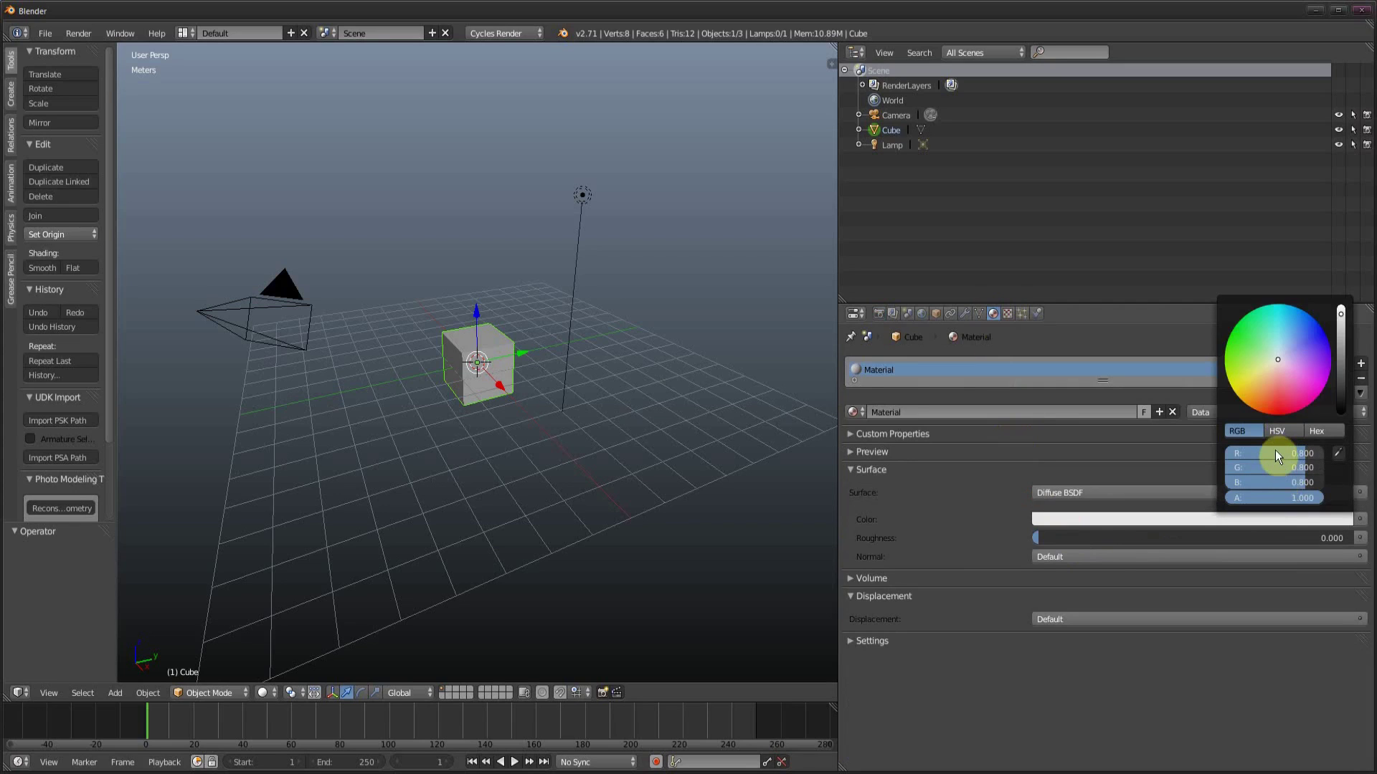
pyautogui.moveTo(1275, 449); pyautogui.dragTo(1270, 450)
pyautogui.moveTo(1291, 451); pyautogui.dragTo(1257, 481)
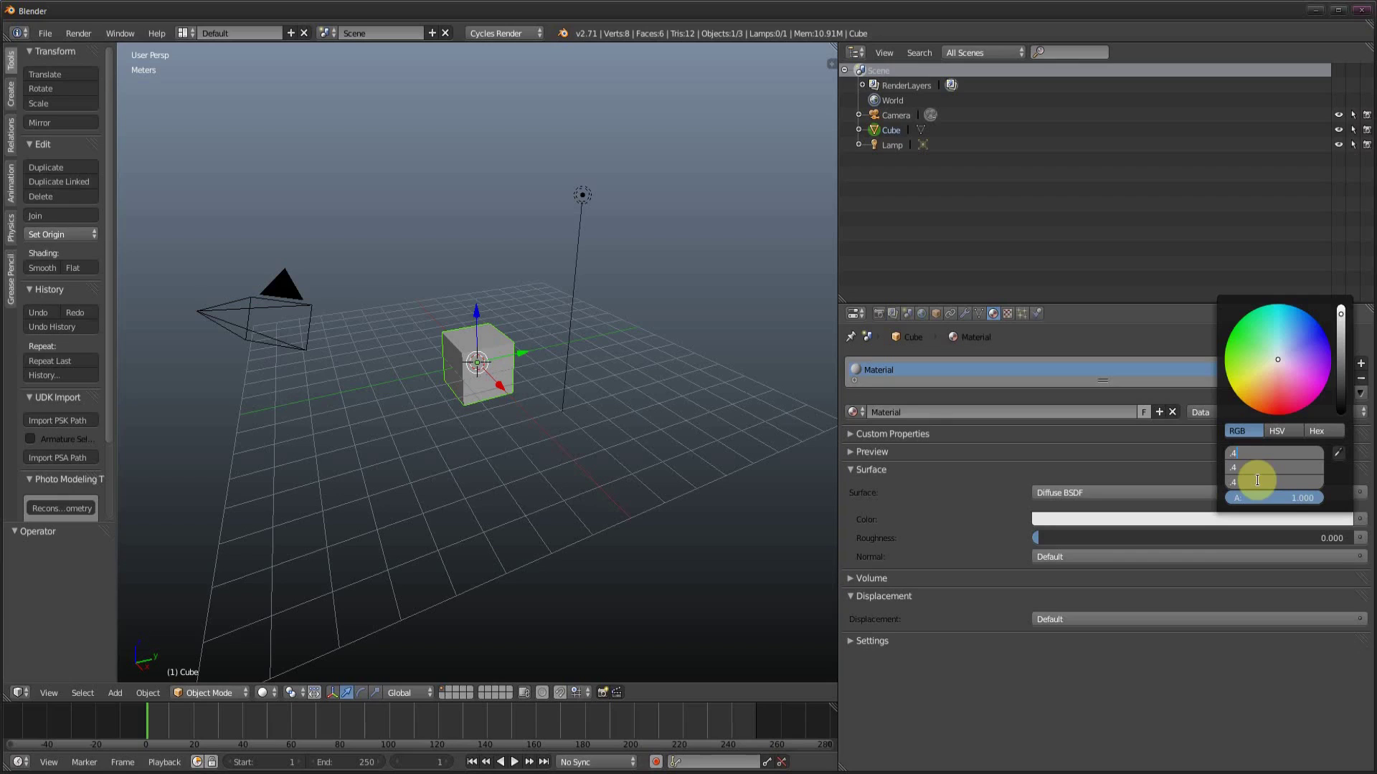
pyautogui.press('Return')
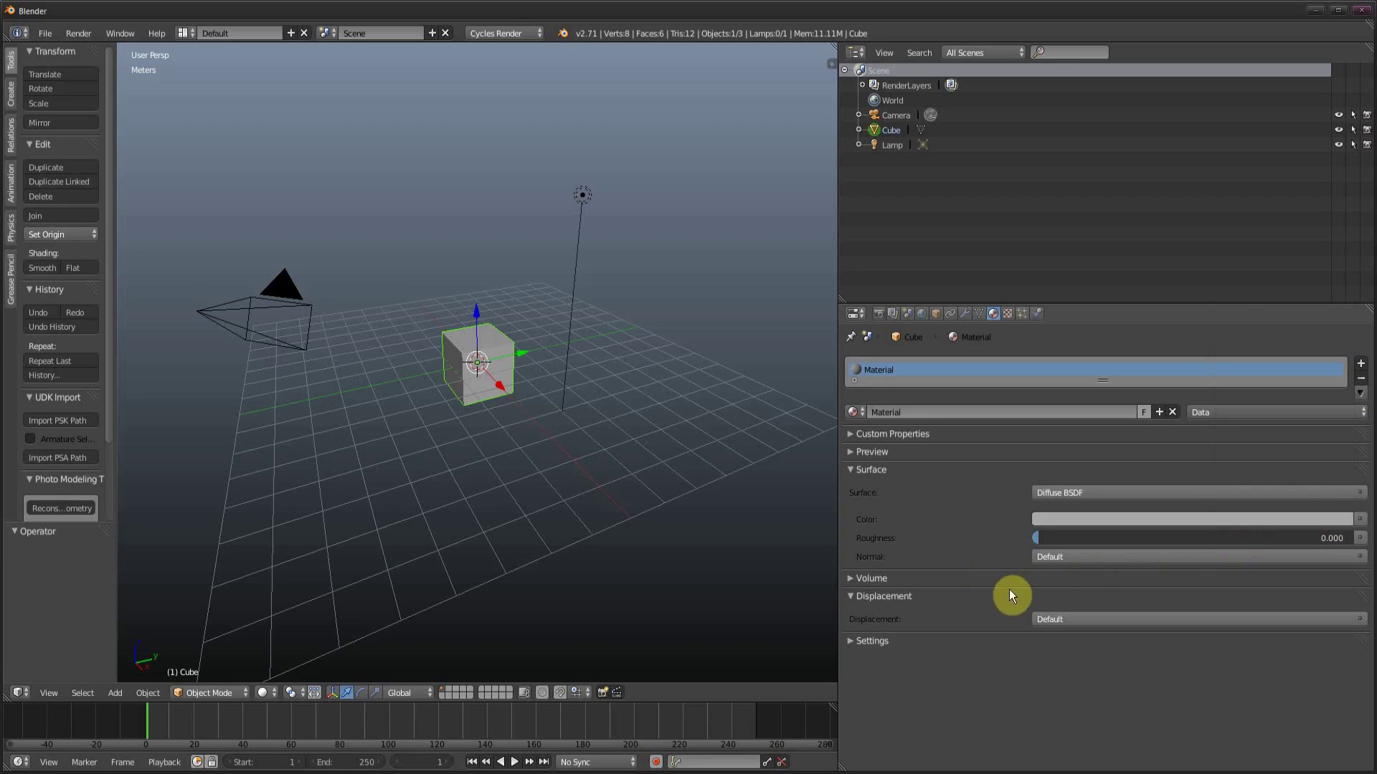
# Step: In the Render settings, set Resolution X and Y together to 512 px
pyautogui.click(875, 315)
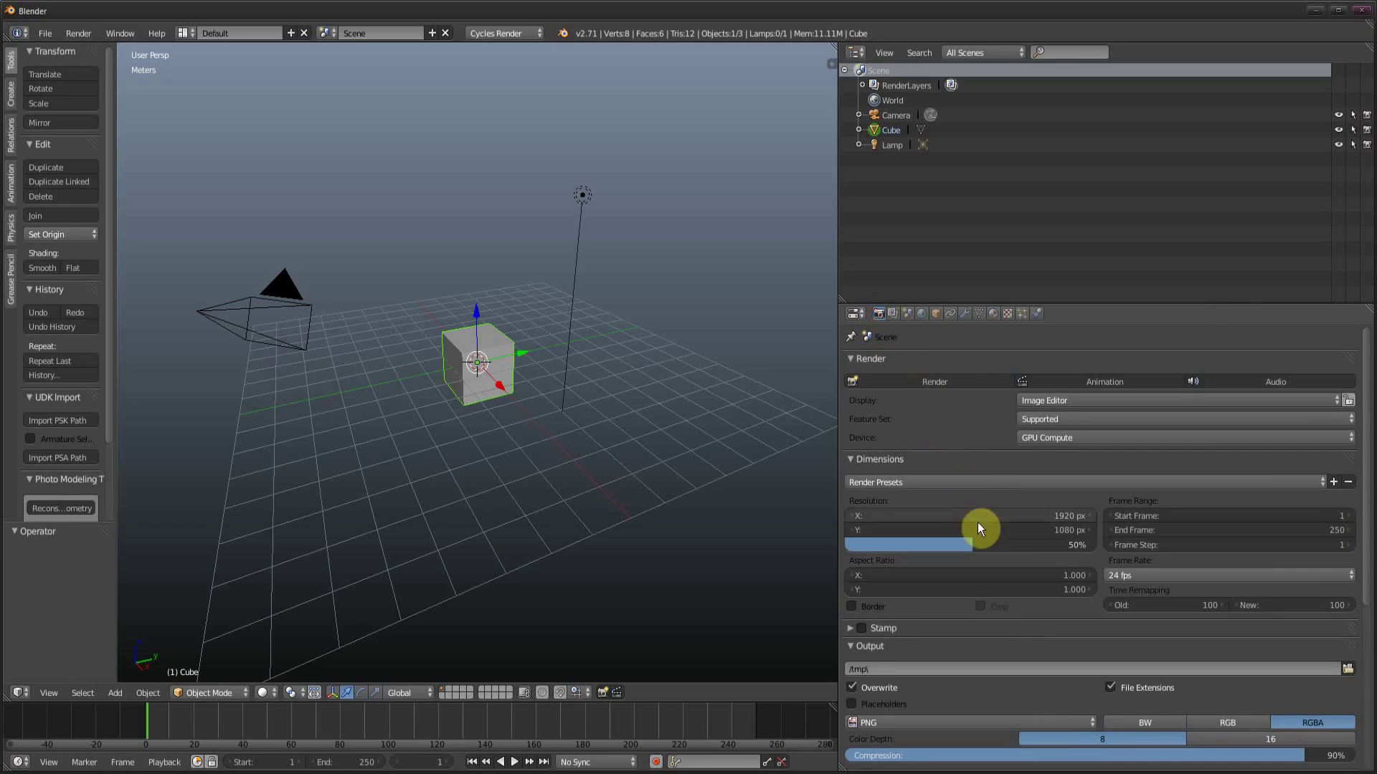
pyautogui.moveTo(951, 518); pyautogui.dragTo(951, 531)
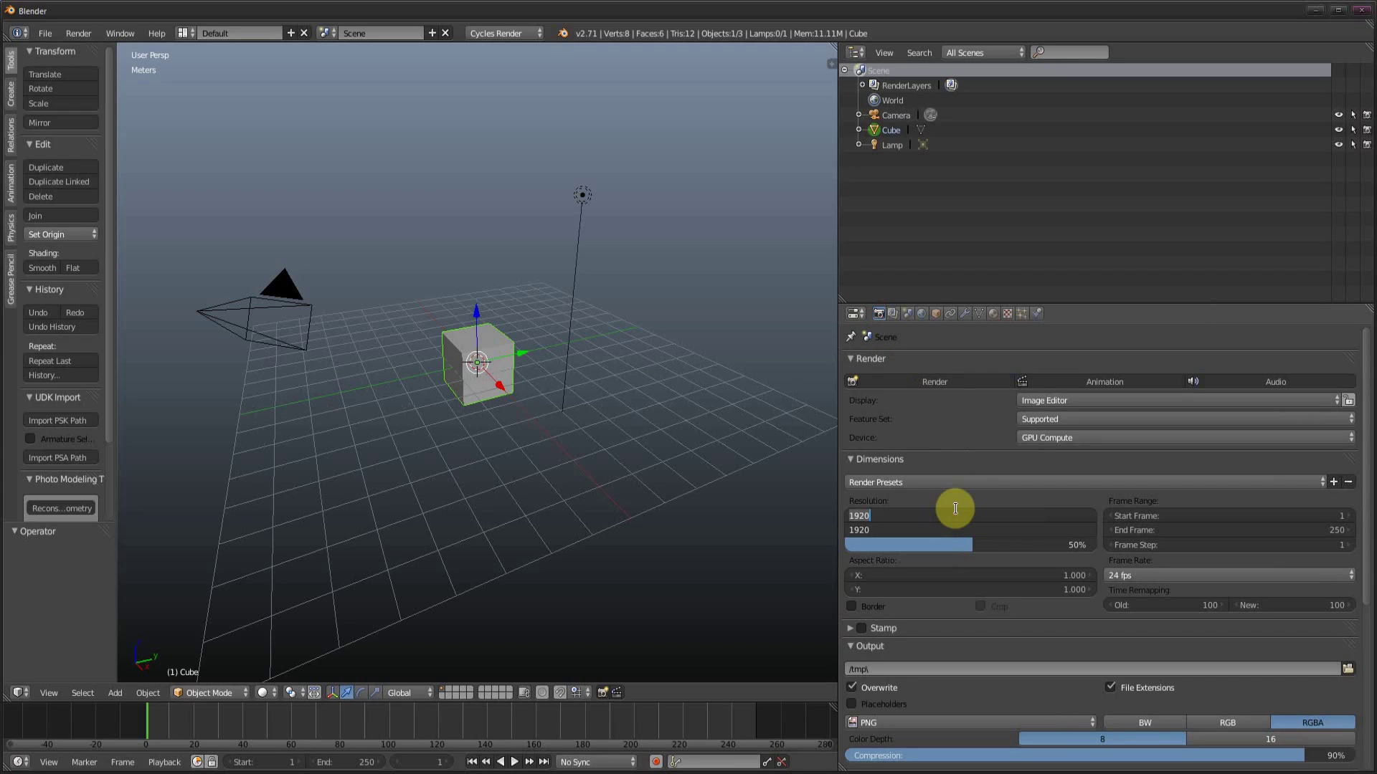
pyautogui.write('512')
pyautogui.press('Return')
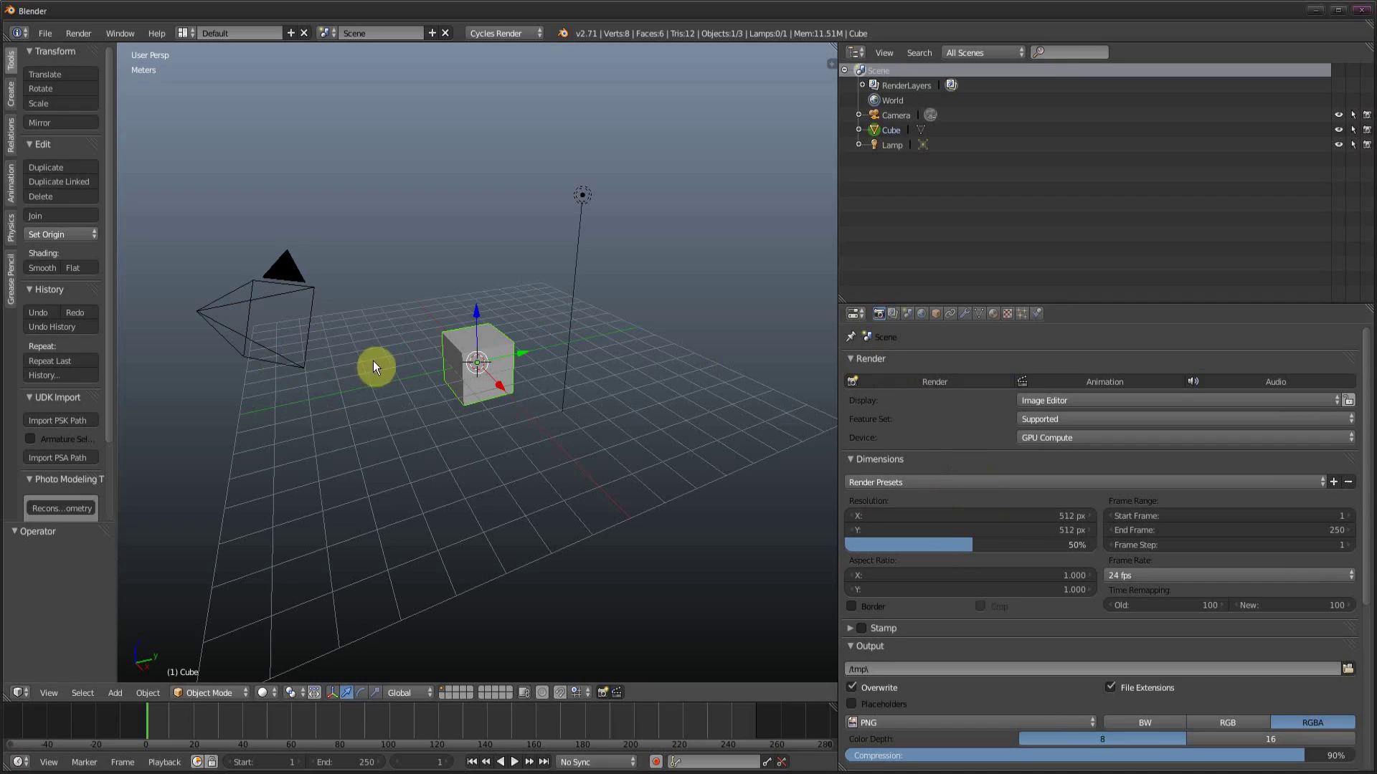
pyautogui.scroll(-6, 1051, 570)
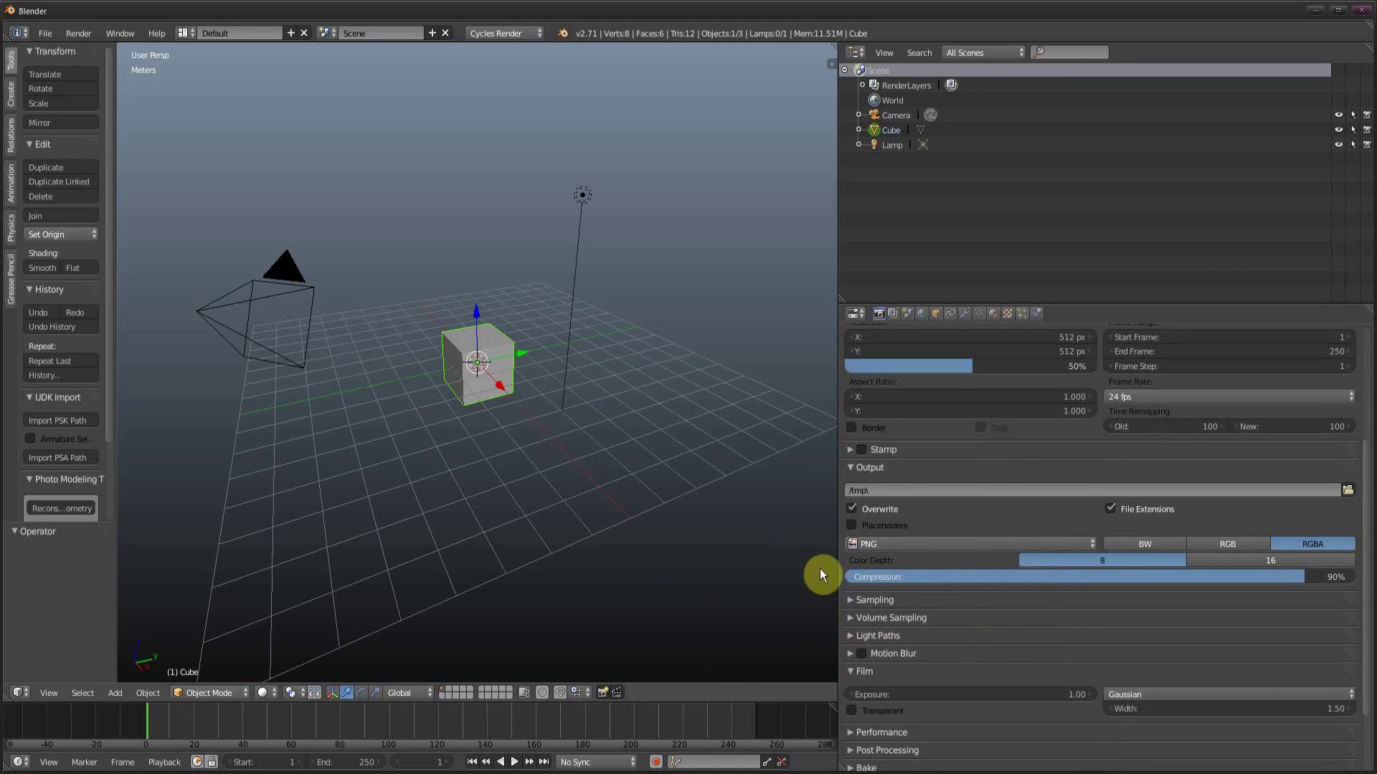
pyautogui.scroll(6, 961, 626)
# Step: Orbit around the cube, then sweep the camera, cube and lamp hidden and visible via Outliner eyes
pyautogui.moveTo(541, 489); pyautogui.dragTo(458, 472, button='middle')
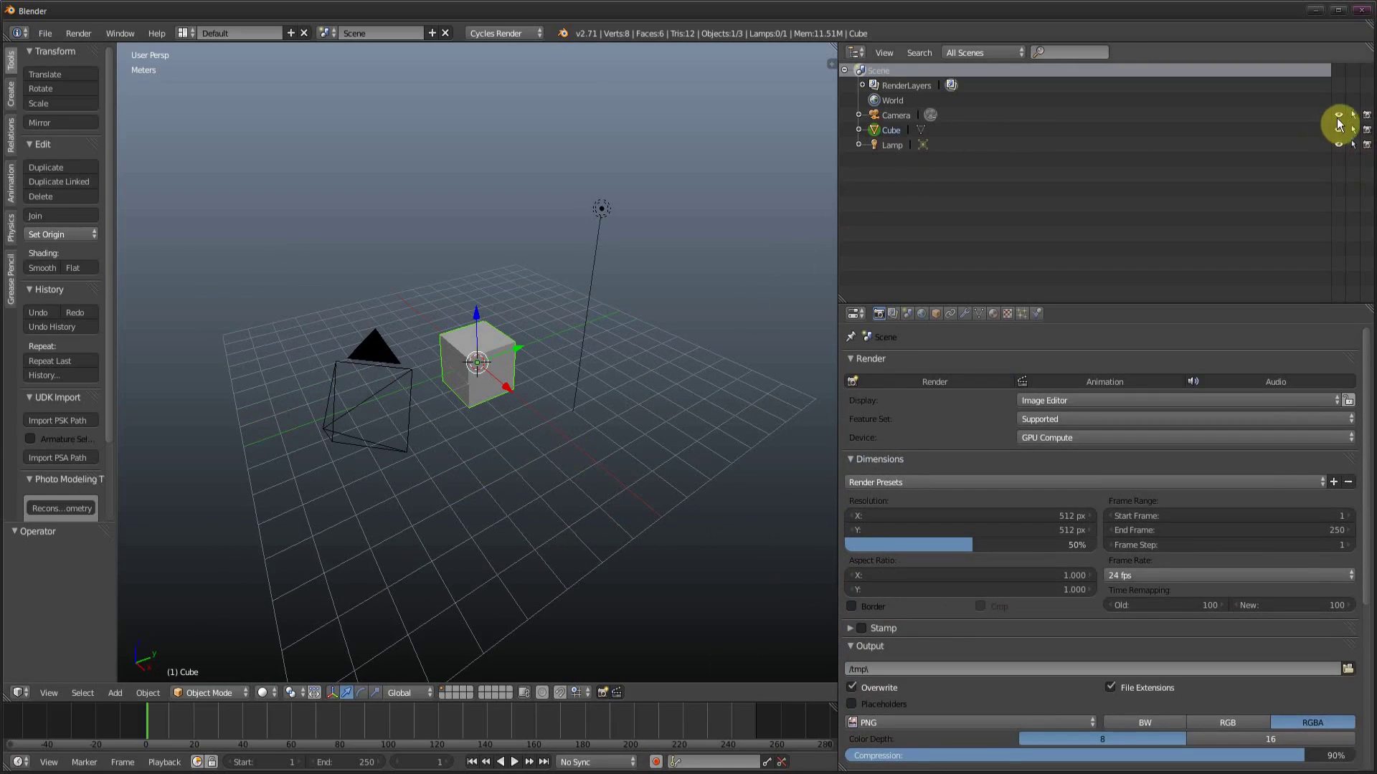
pyautogui.moveTo(1338, 115)
pyautogui.mouseDown()
pyautogui.moveTo(1342, 159)
pyautogui.moveTo(1340, 147)
pyautogui.mouseUp()
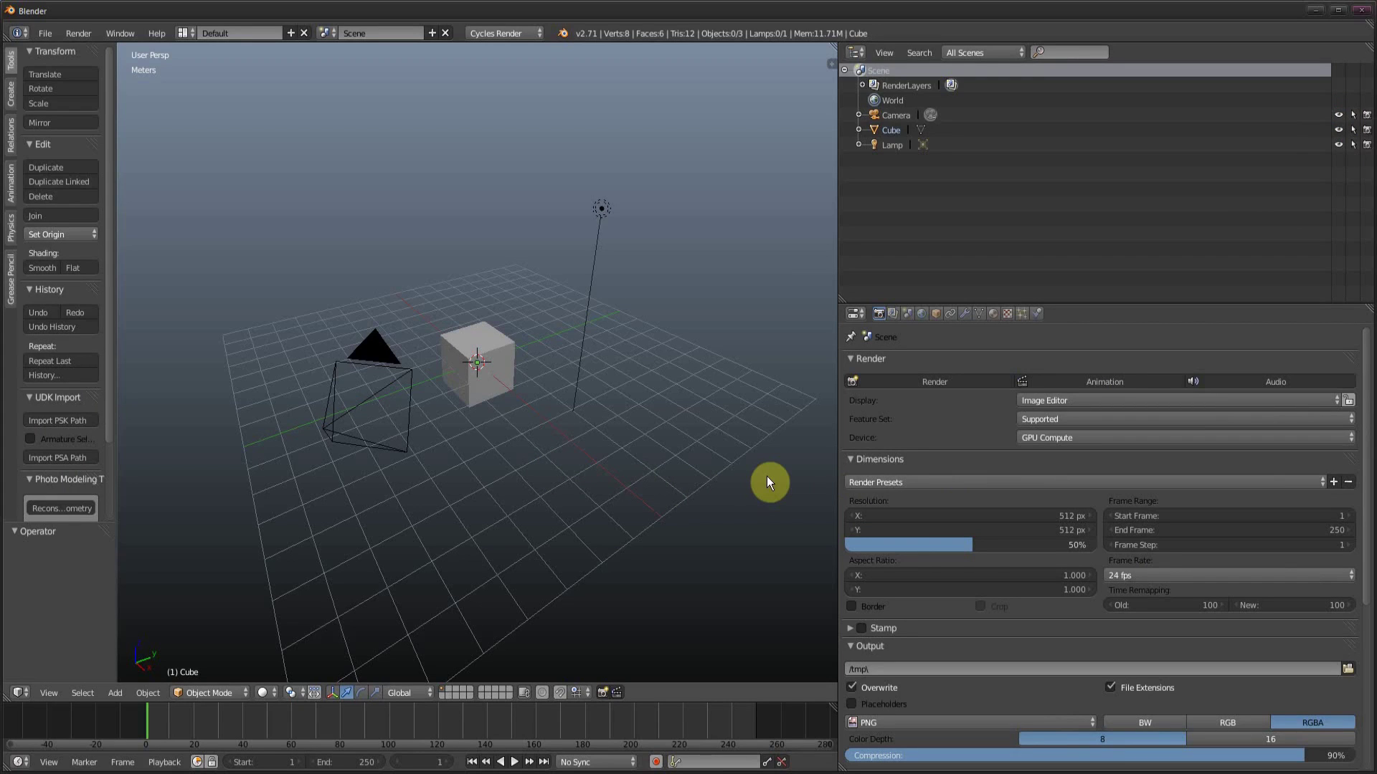
# Step: In the N sidebar, multi-edit the cube's X/Y/Z Dimensions, keeping 2 m, then select all three Rotation fields
pyautogui.press('n')
pyautogui.scroll(2, 739, 339)
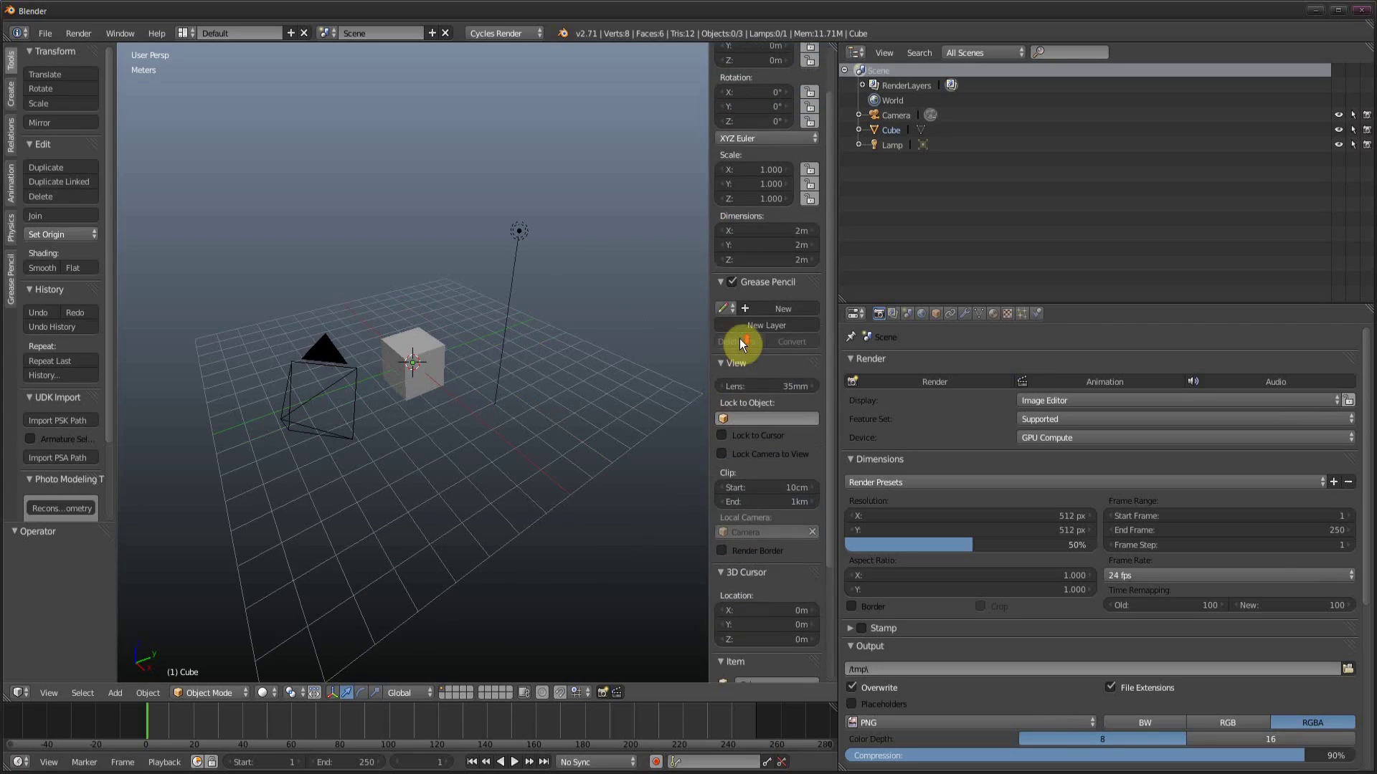
pyautogui.click(773, 226)
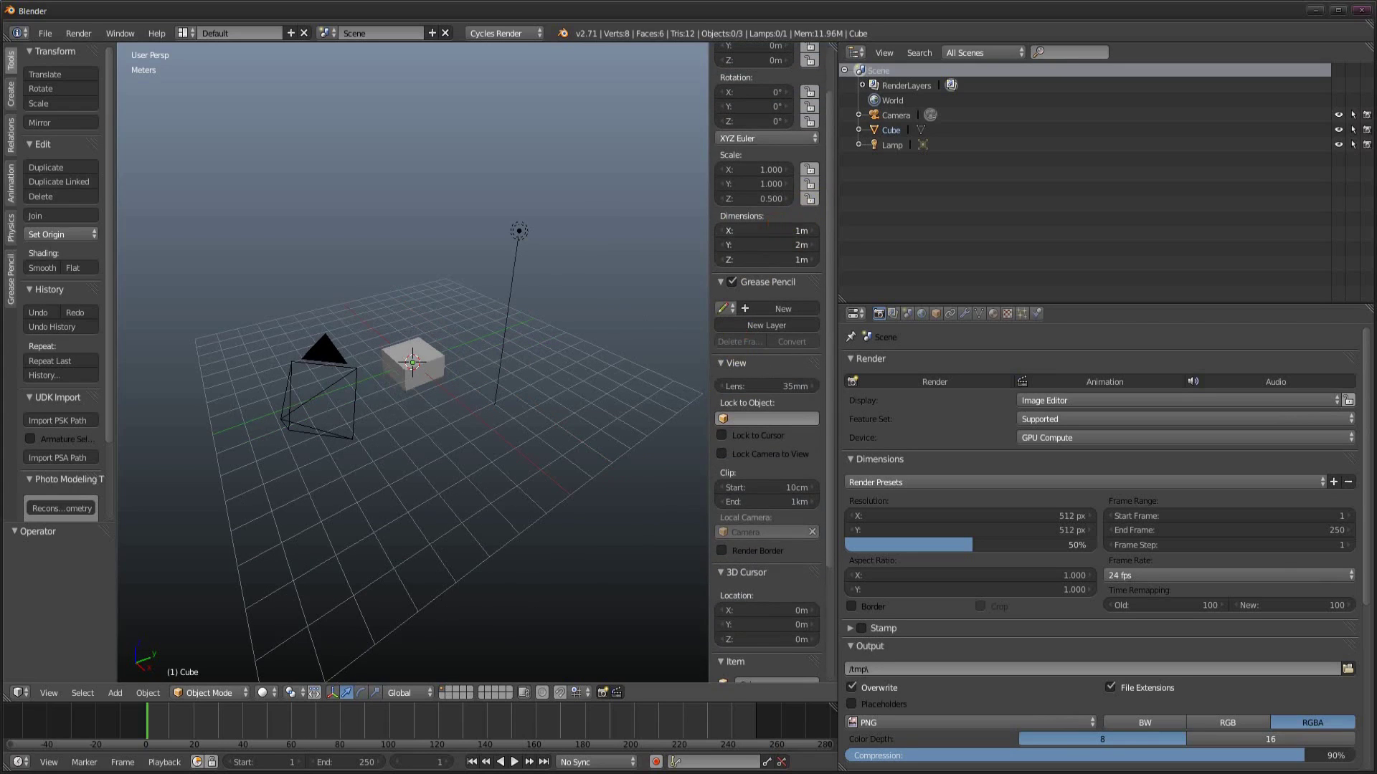
pyautogui.moveTo(773, 228)
pyautogui.mouseDown()
pyautogui.moveTo(780, 239)
pyautogui.moveTo(770, 231)
pyautogui.mouseUp()
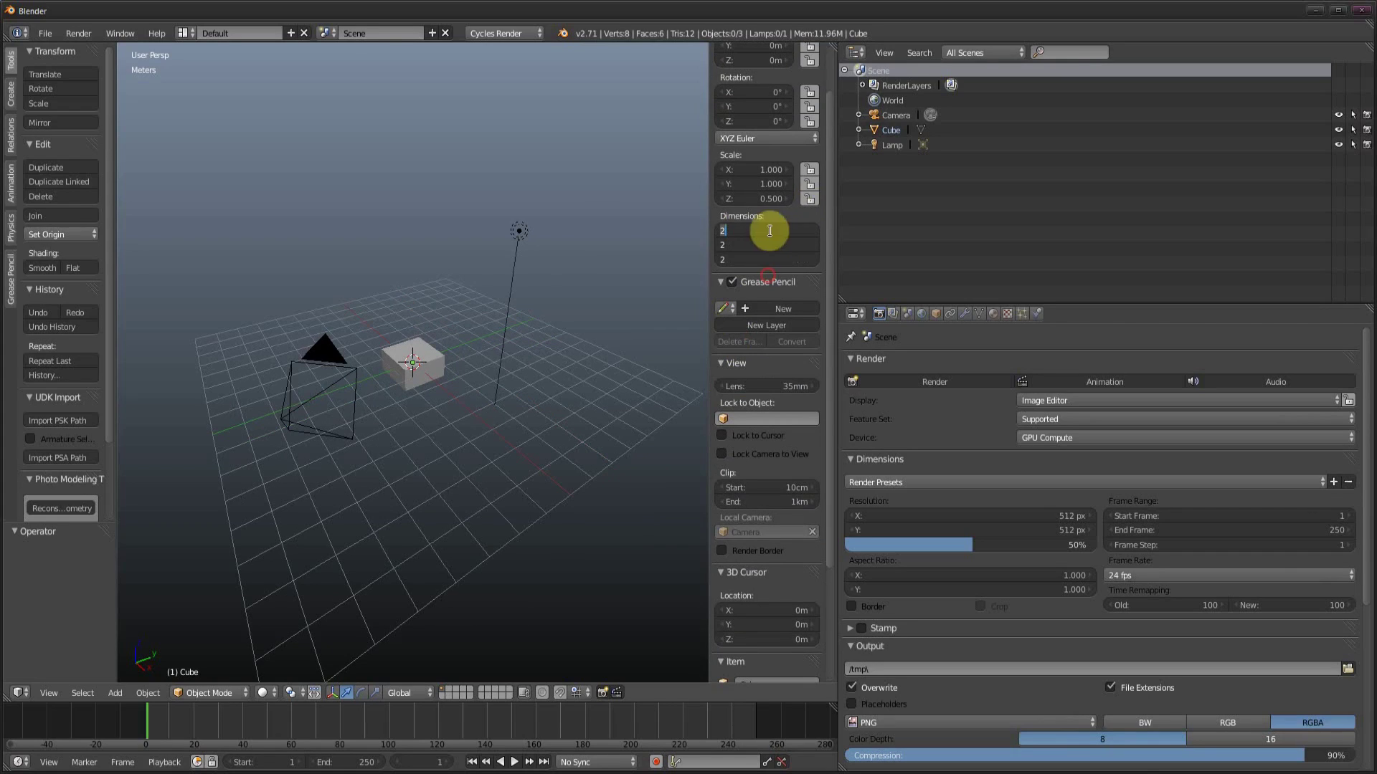
pyautogui.write('10')
pyautogui.press('Return')
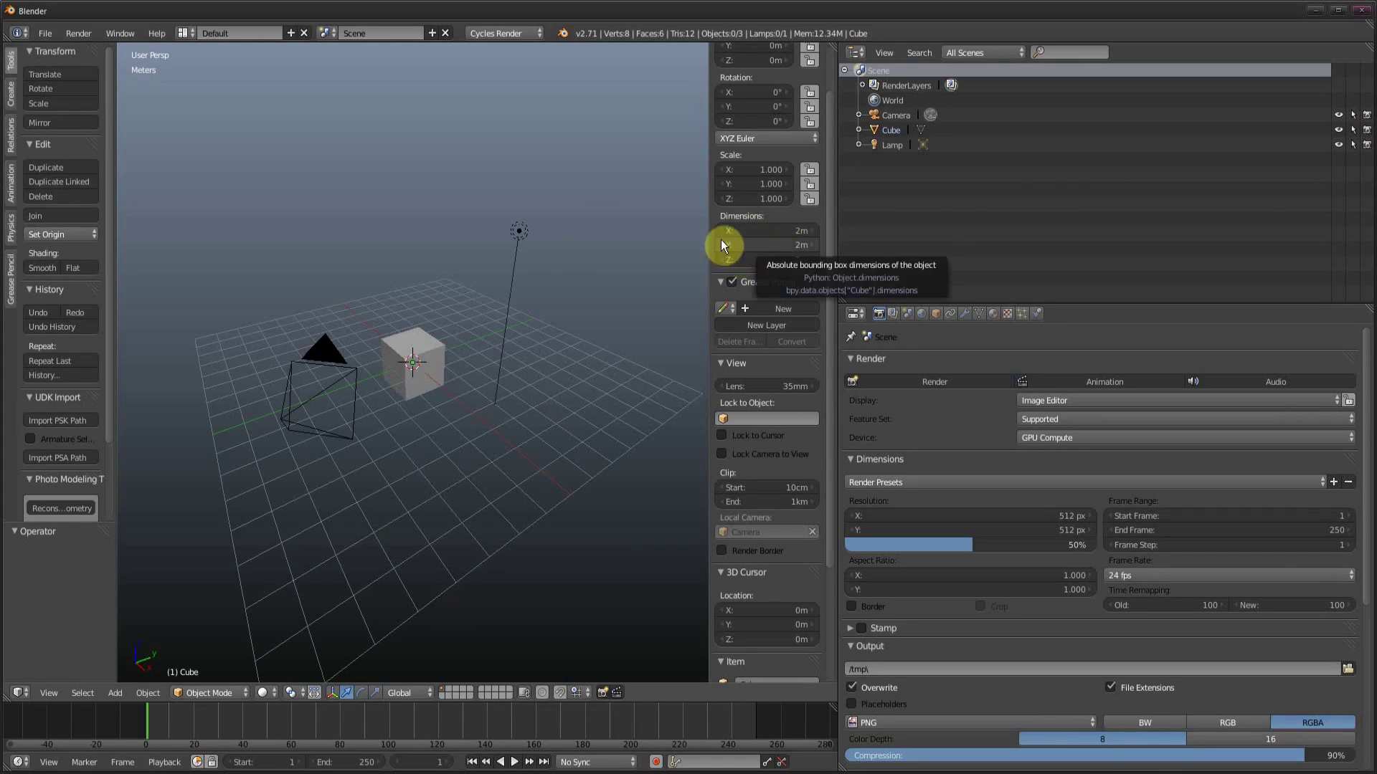
pyautogui.scroll(3, 777, 277)
pyautogui.moveTo(750, 148)
pyautogui.mouseDown()
pyautogui.moveTo(751, 179)
pyautogui.moveTo(746, 145)
pyautogui.mouseUp()
# Step: Enter 10 as the cube's X, Y and Z rotation at once
pyautogui.write('10D')
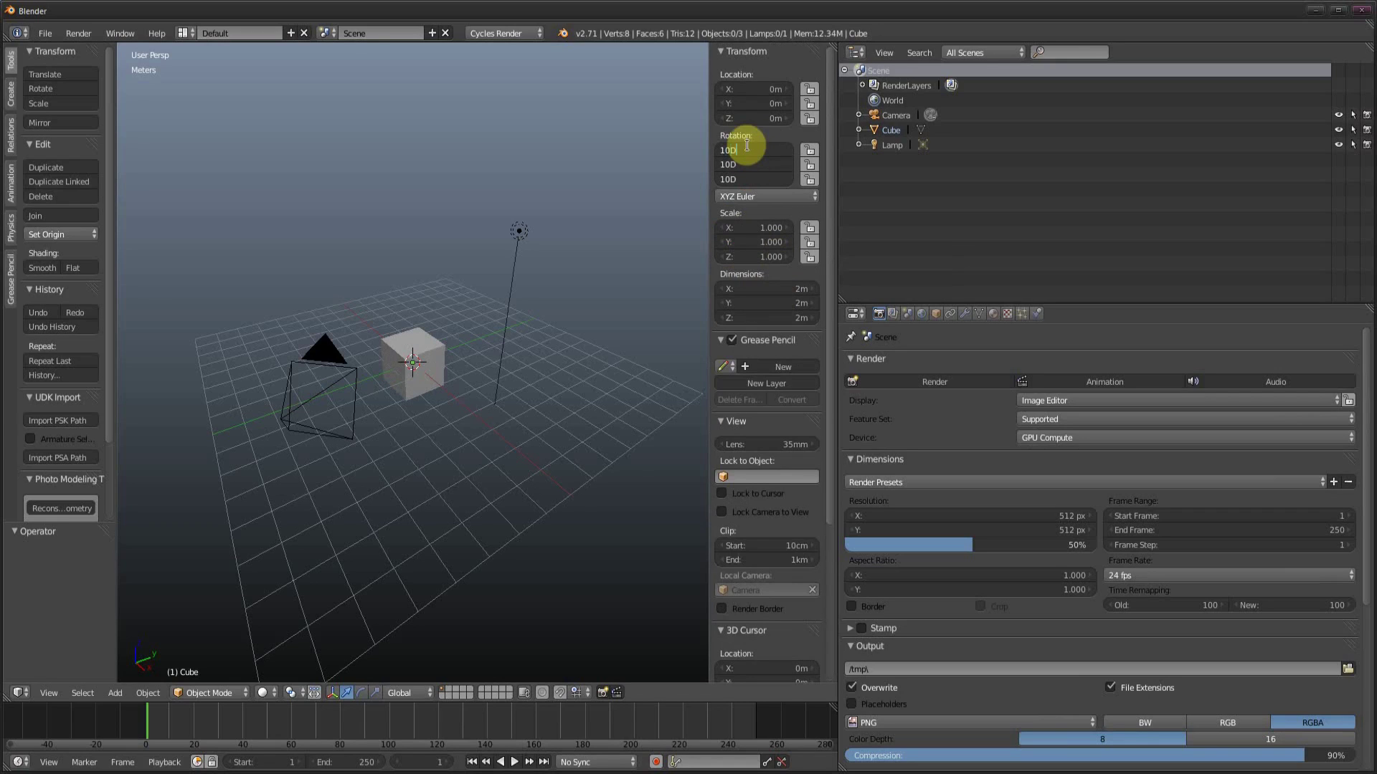
pyautogui.press('Return')
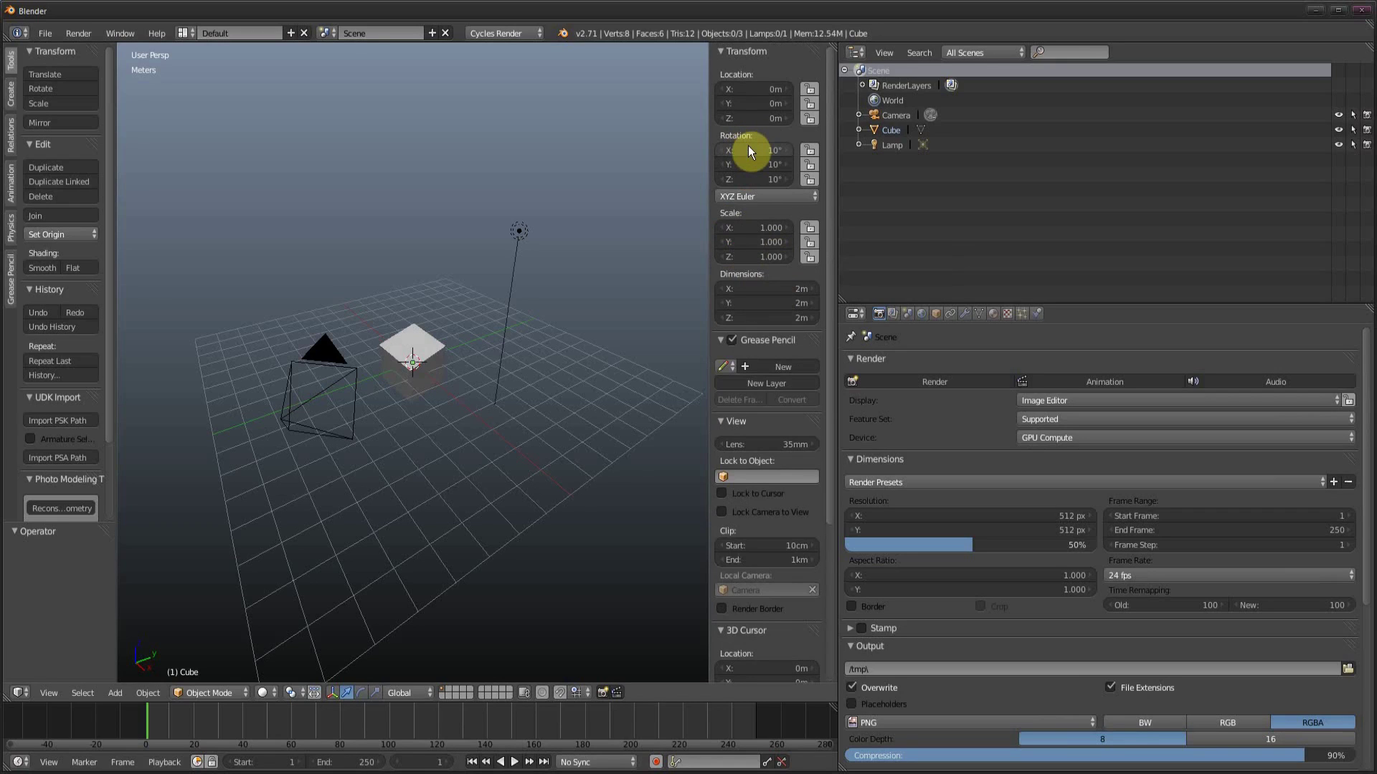